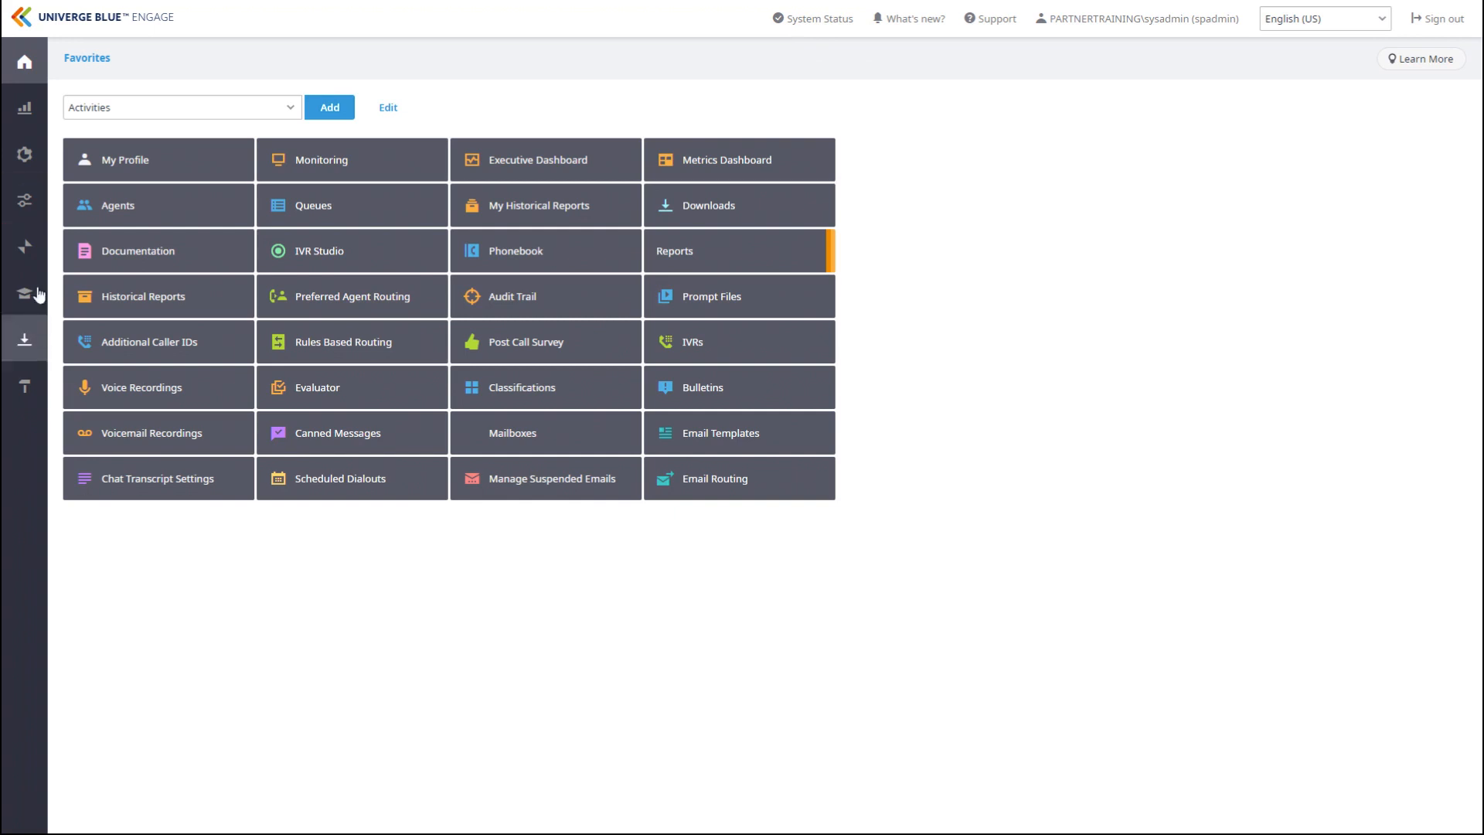
- Open the Email Routing configuration for inbound email
click(29, 212)
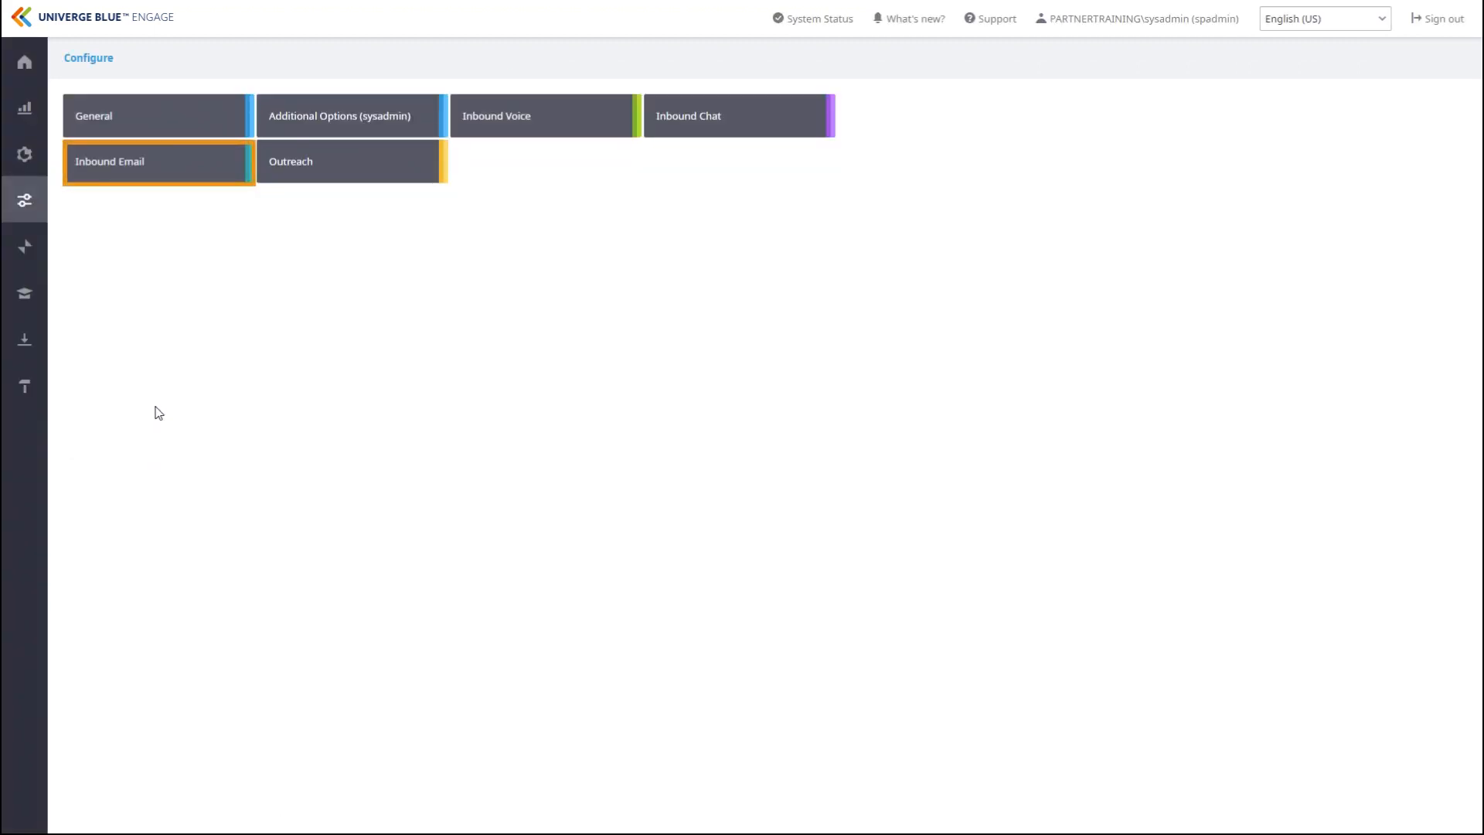
click(189, 163)
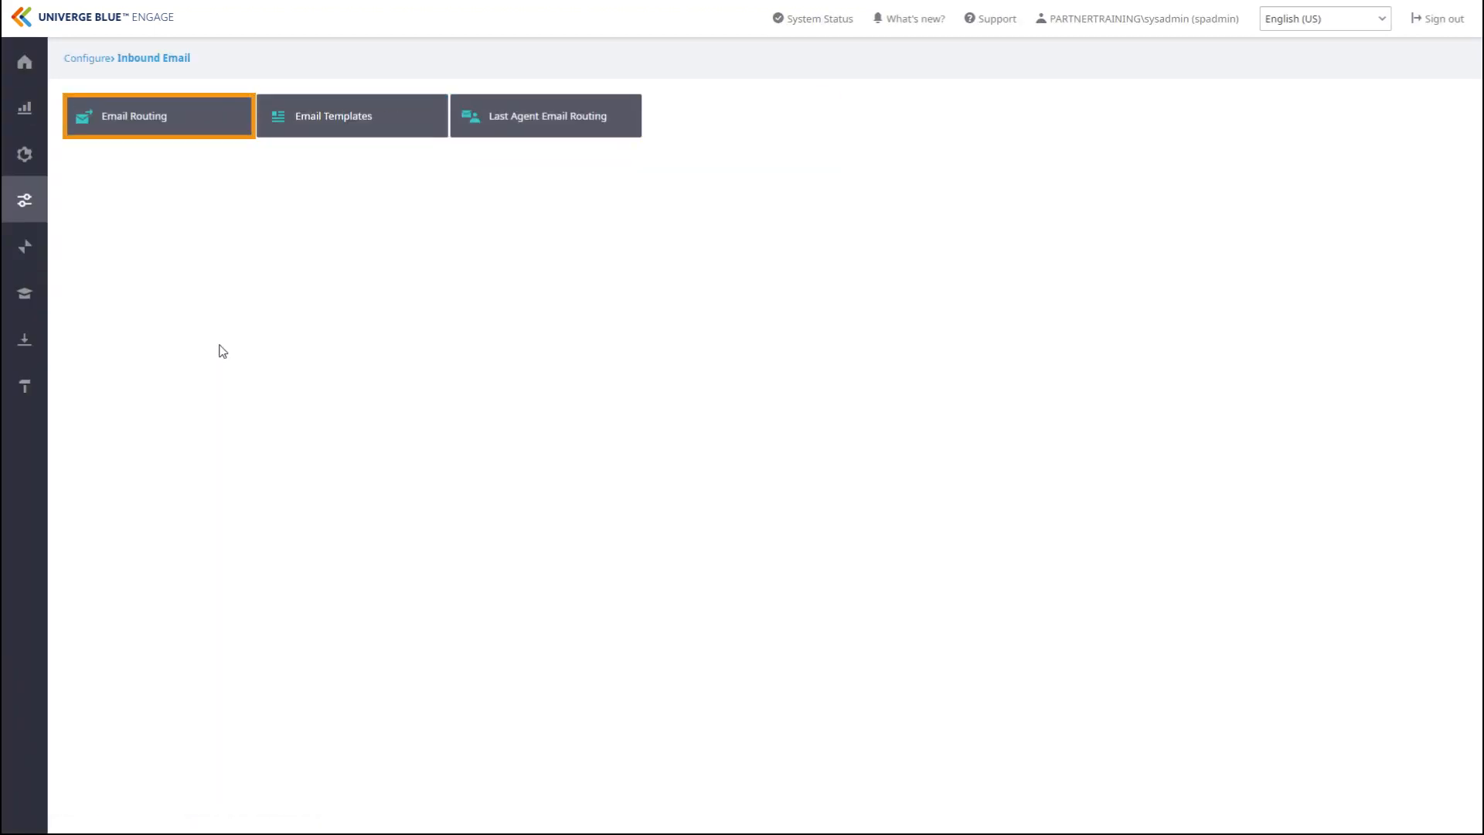
click(186, 136)
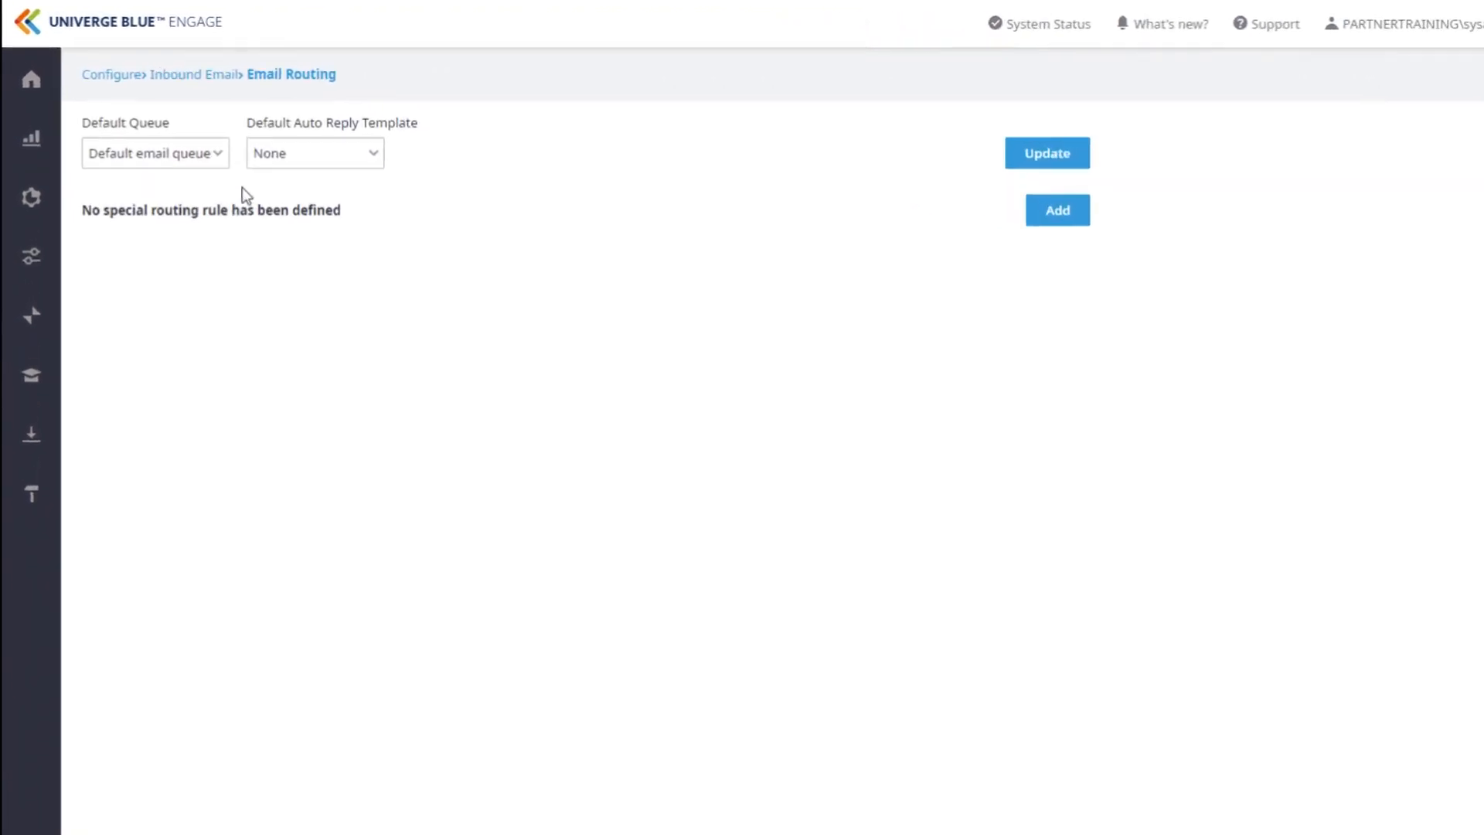
- Review the available options for the default queue and the default auto reply template
click(223, 157)
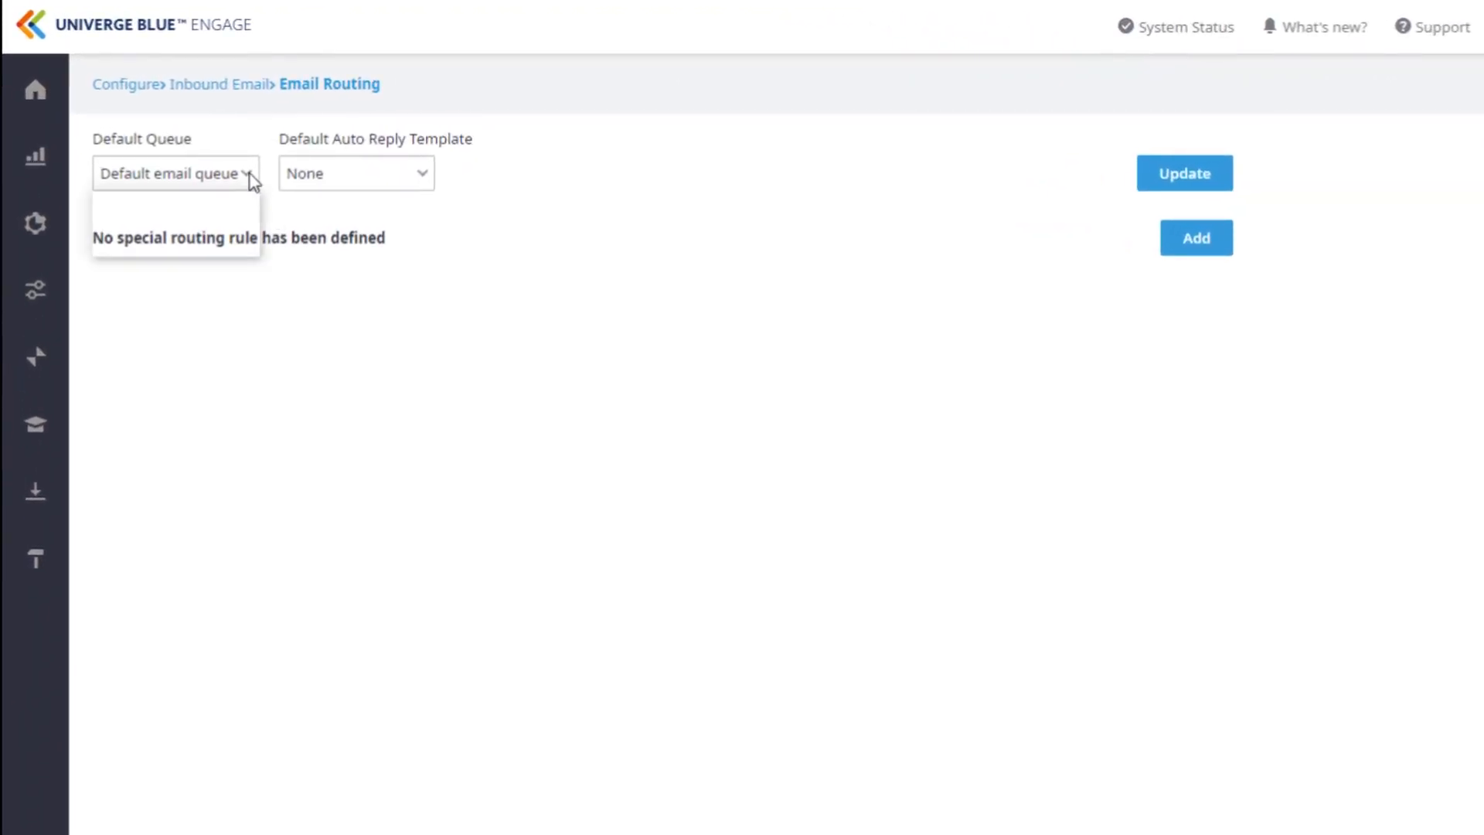
click(255, 178)
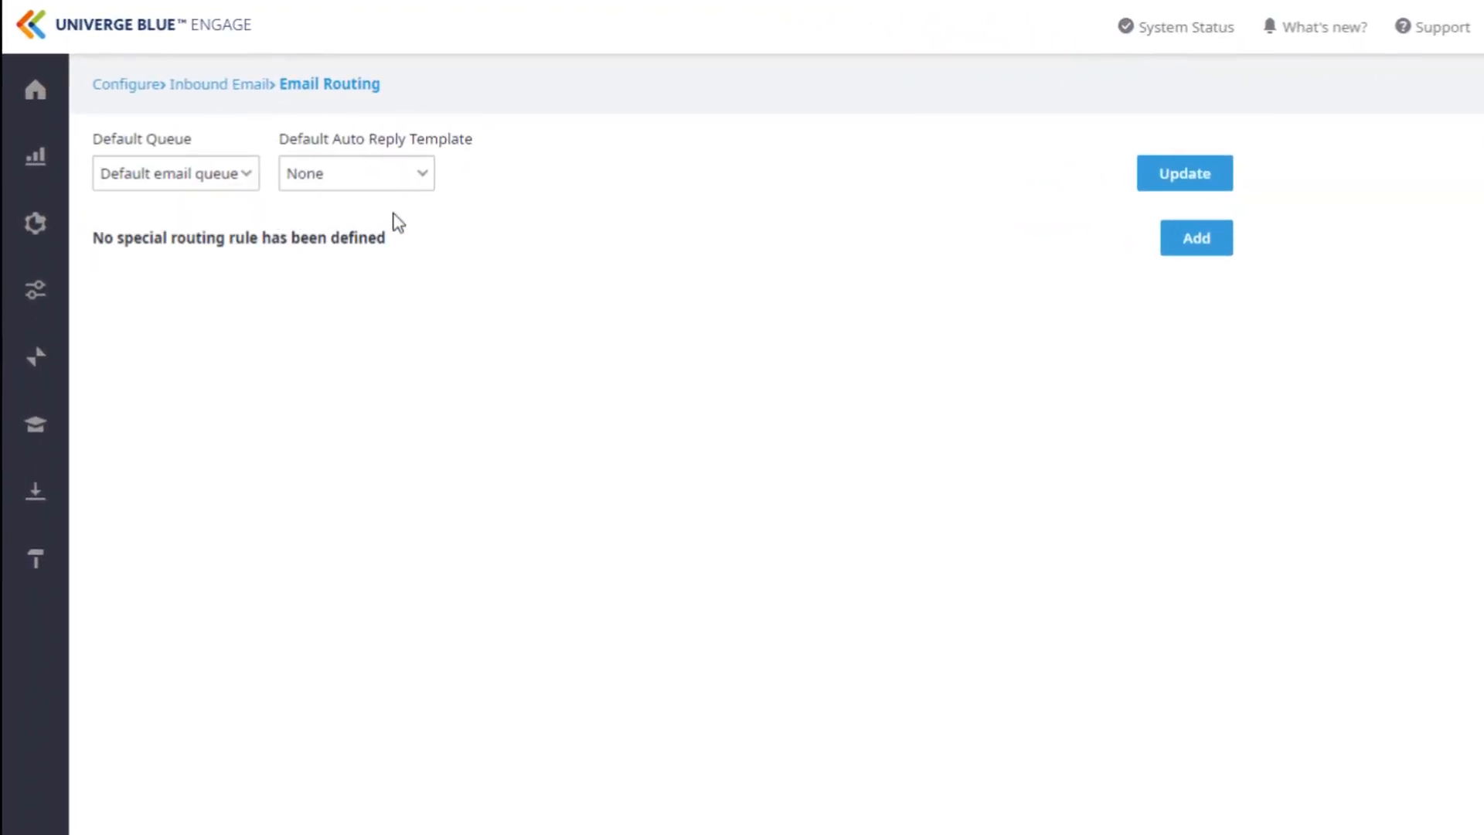
click(422, 175)
click(421, 172)
click(252, 180)
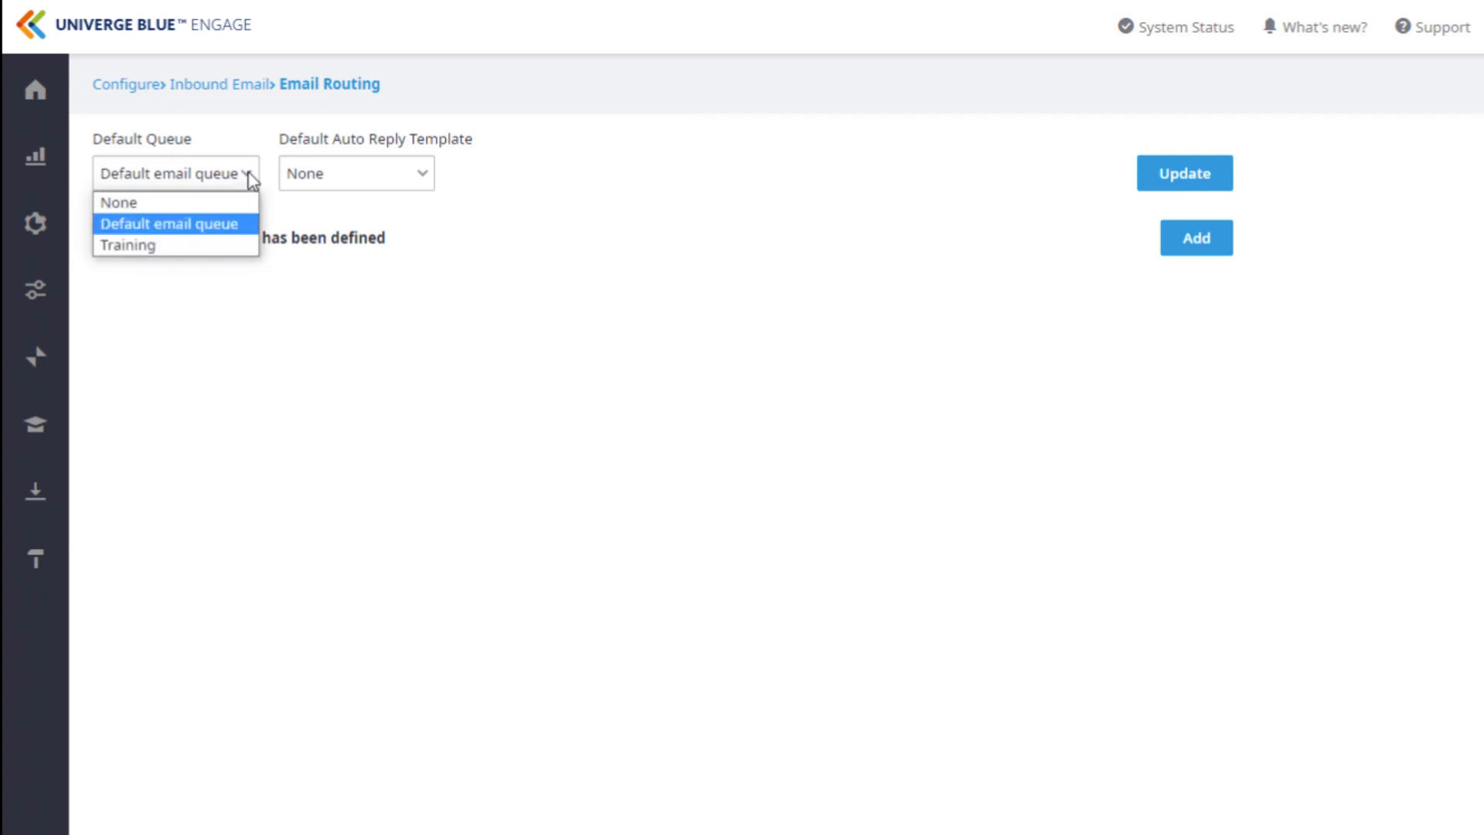
click(252, 180)
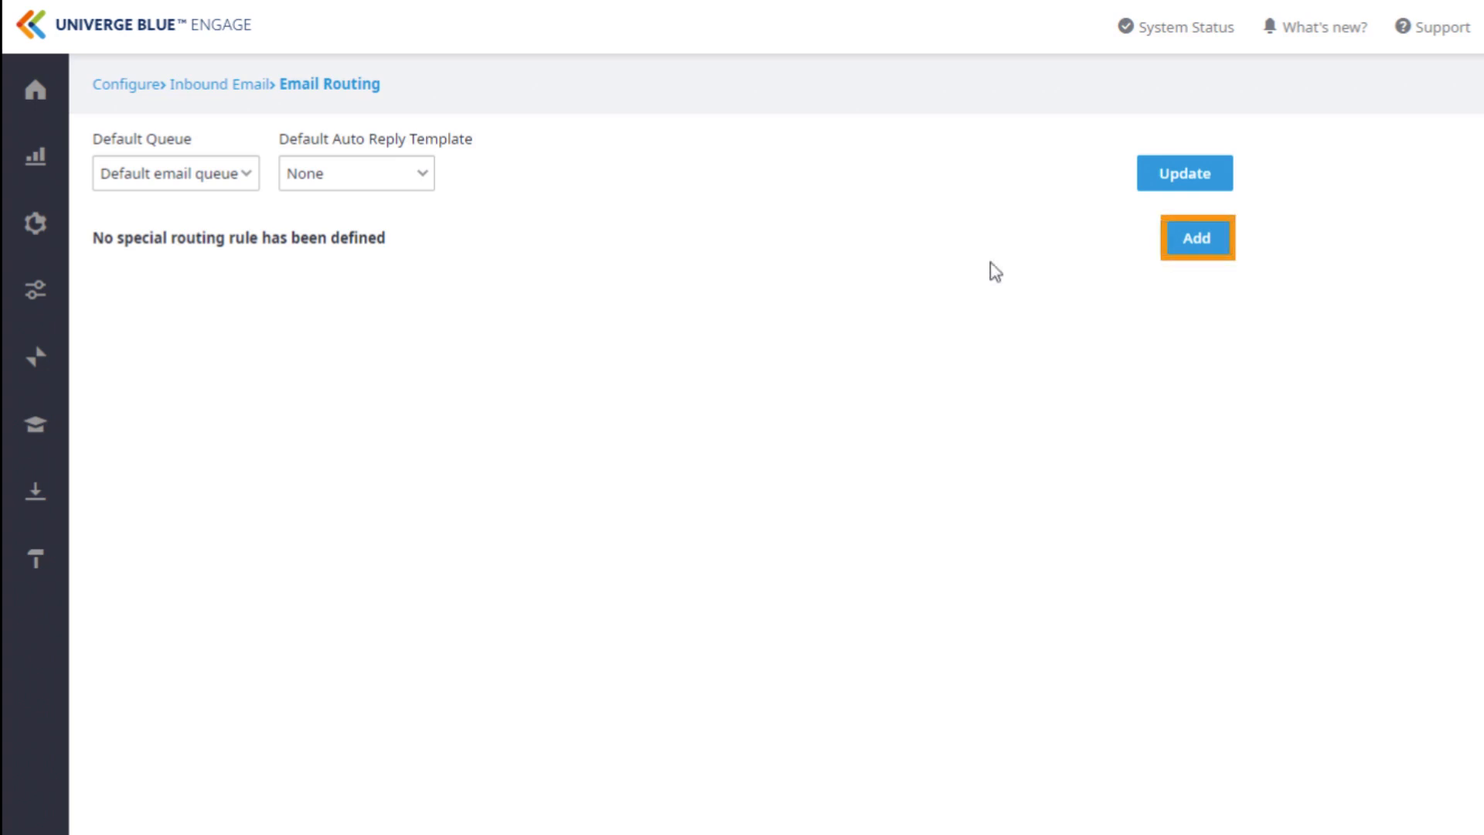
- Start a new routing rule with TrainingEmail as its source and "Subject line contains..." as its search type
click(1191, 249)
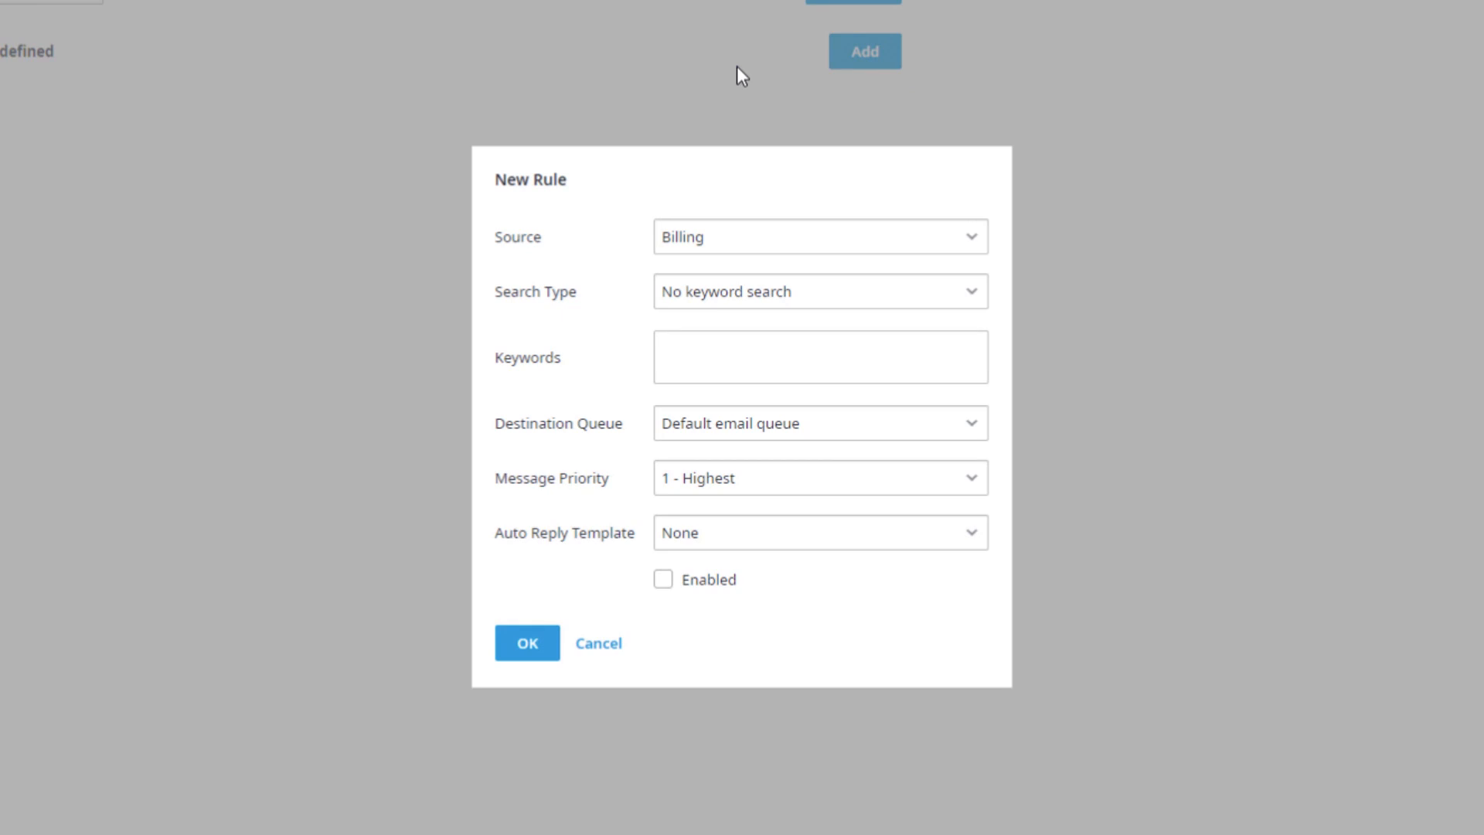
click(975, 230)
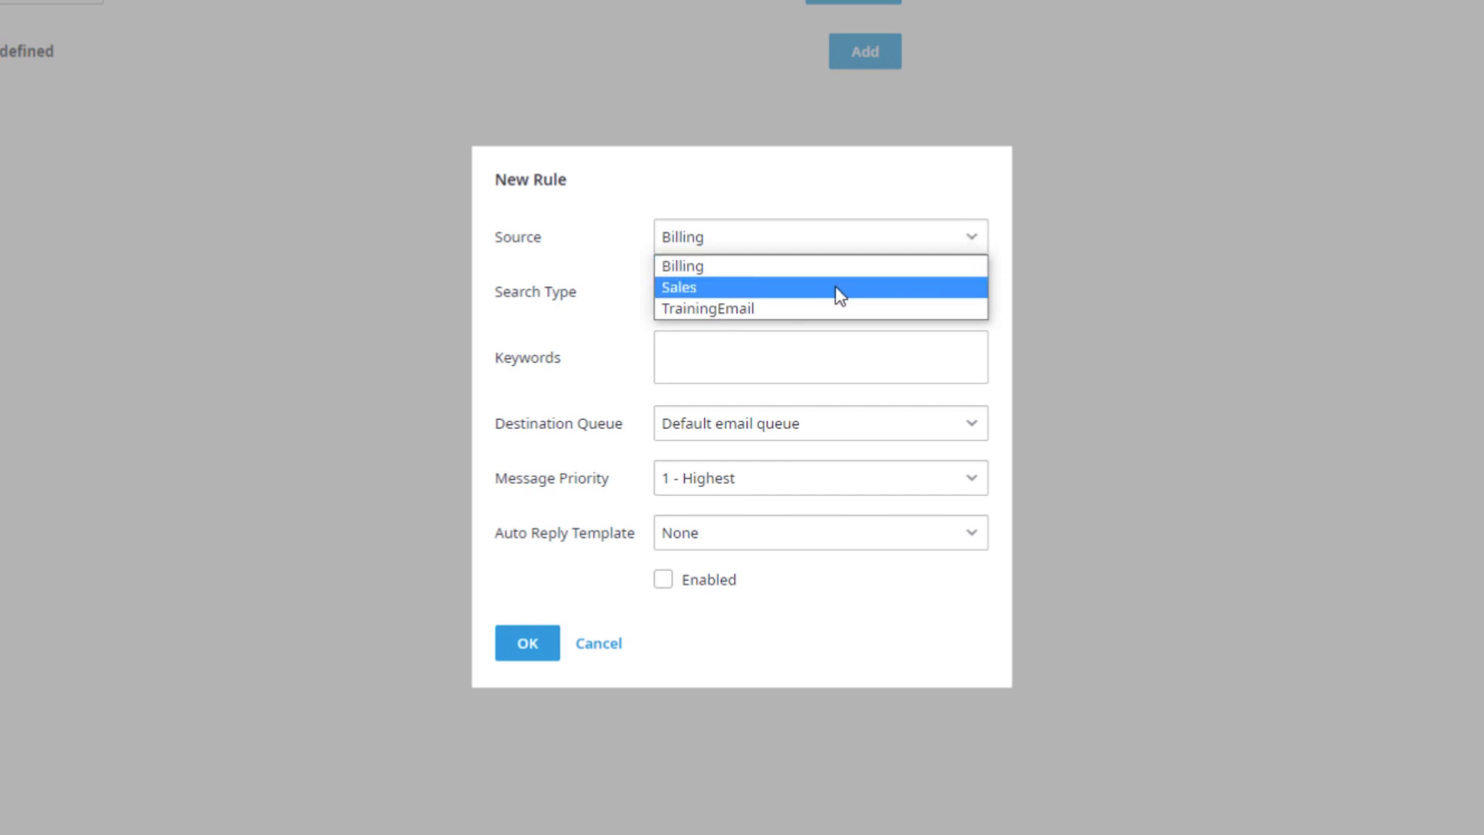
click(764, 310)
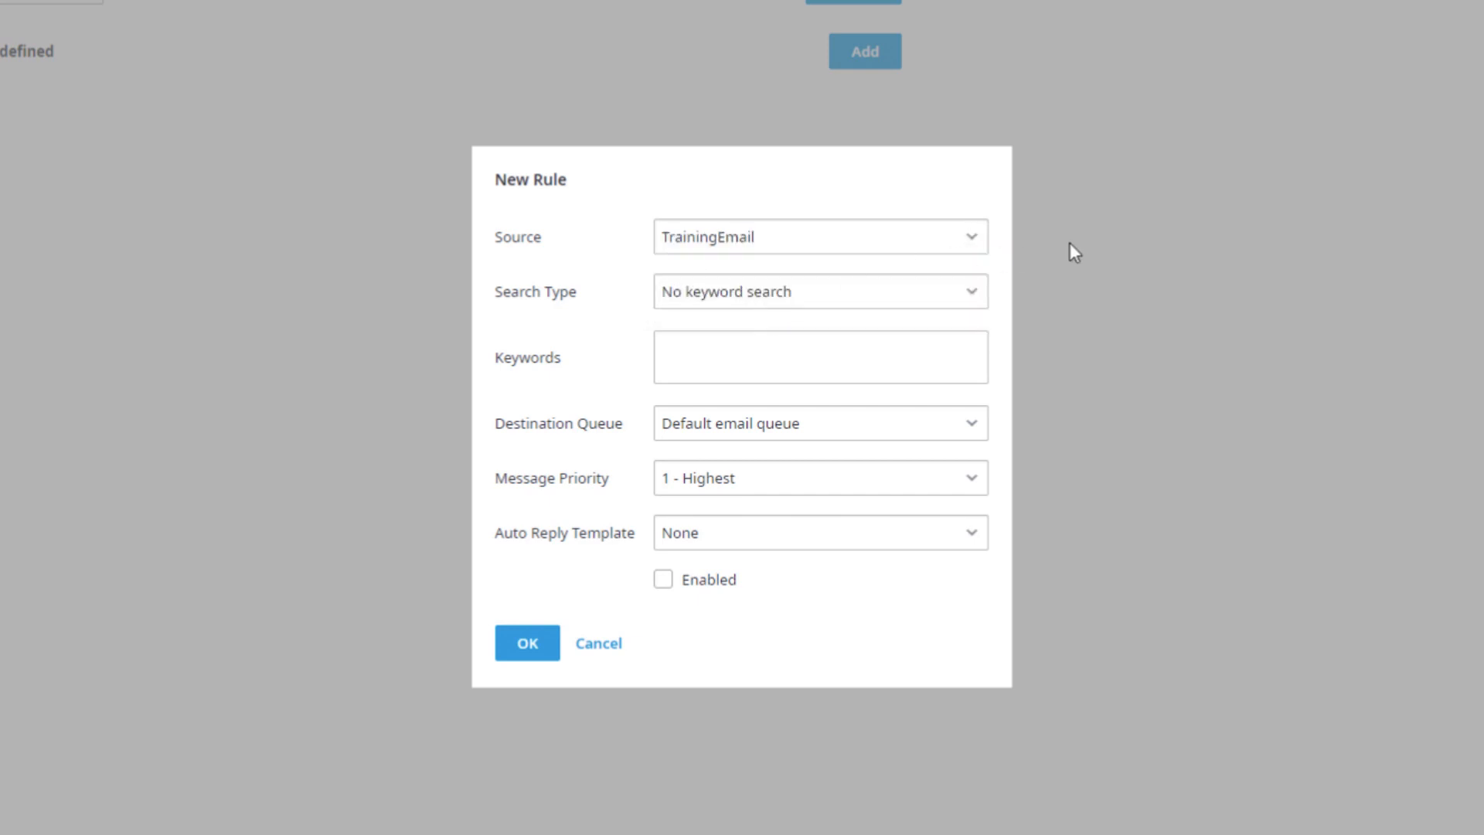
click(979, 294)
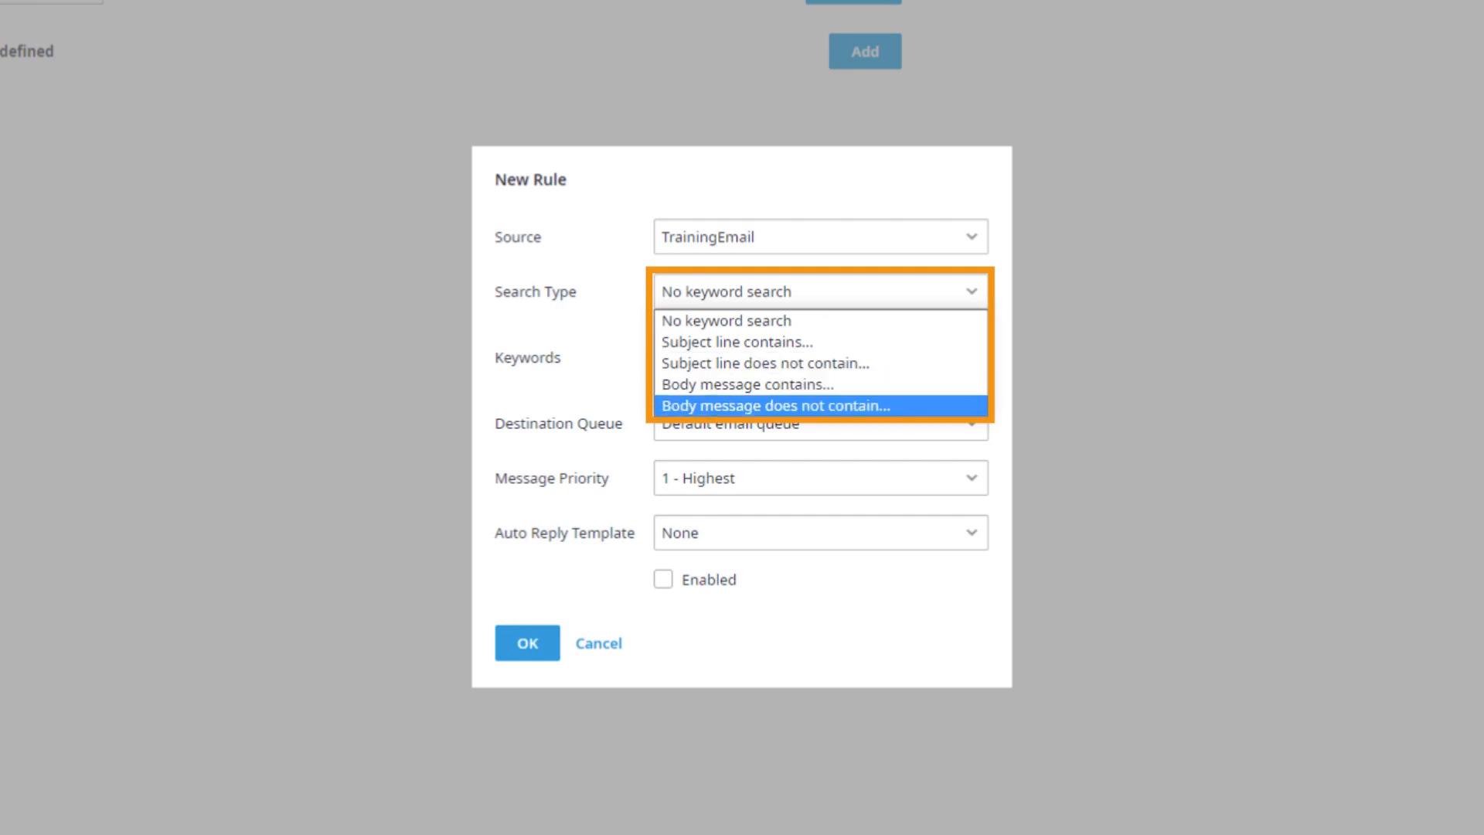
click(736, 342)
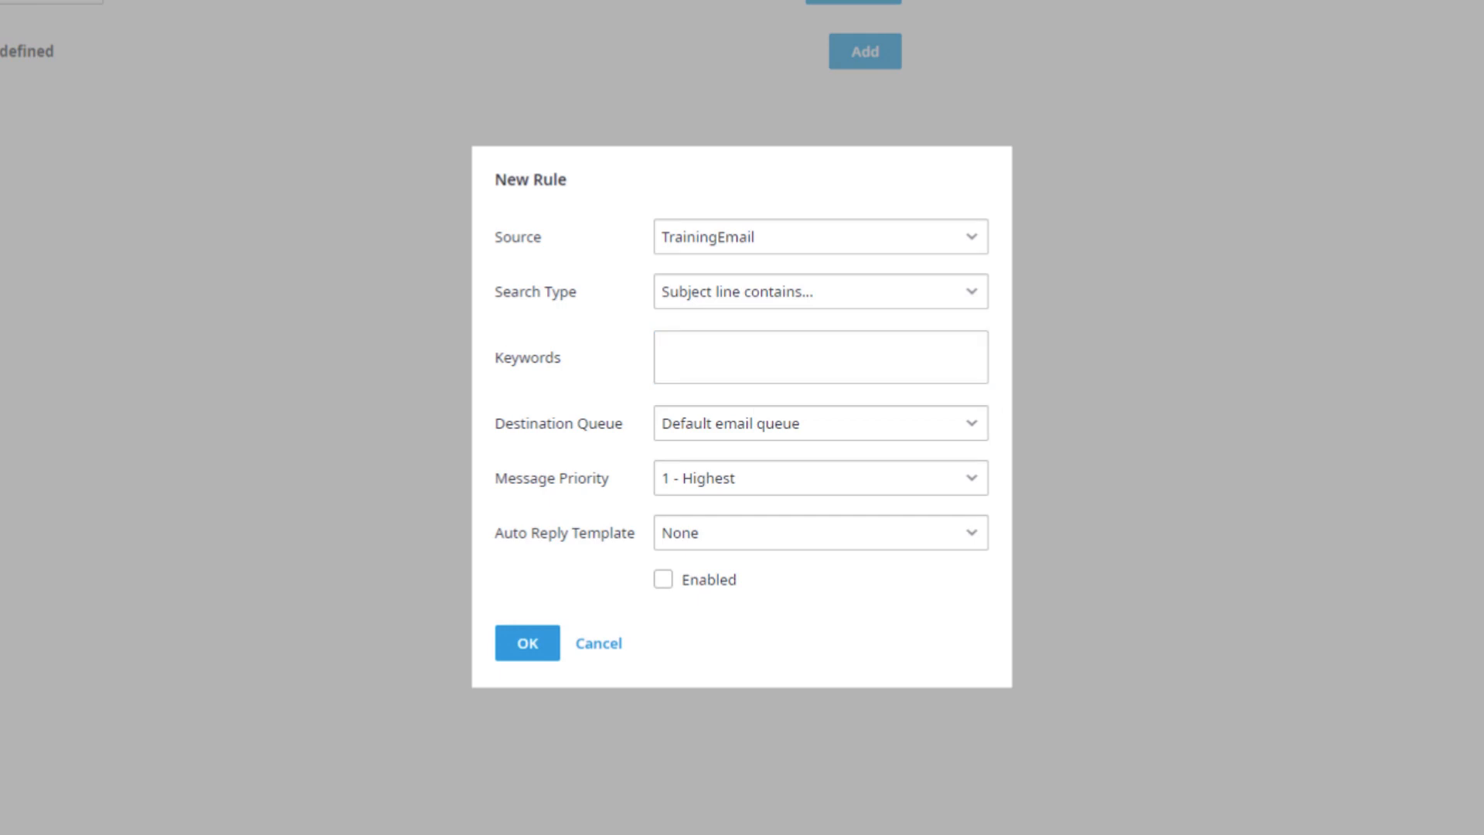
- Set the new rule's keyword to "Help" and its destination queue to Training
click(820, 357)
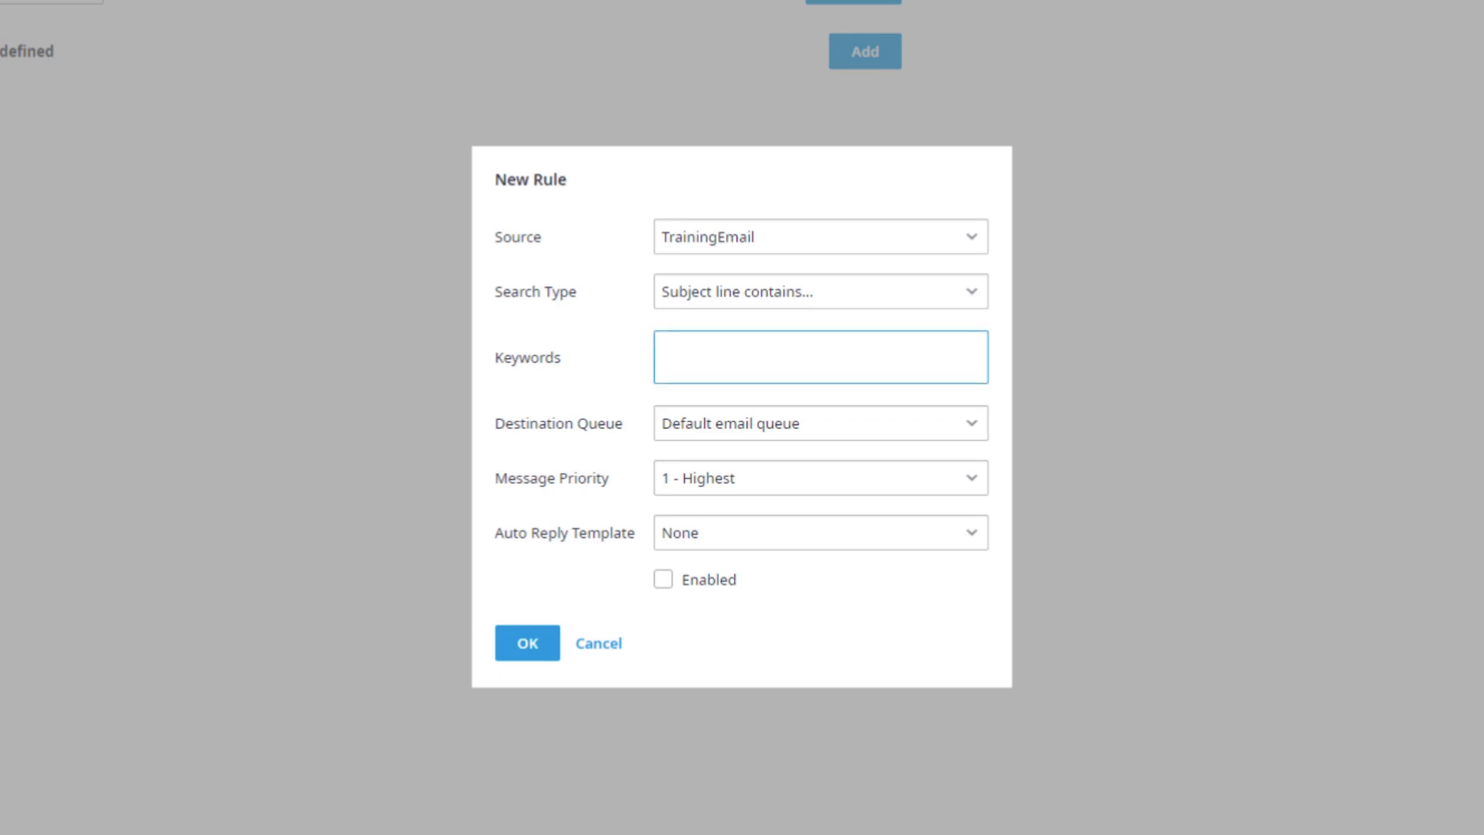
text(Help)
click(962, 432)
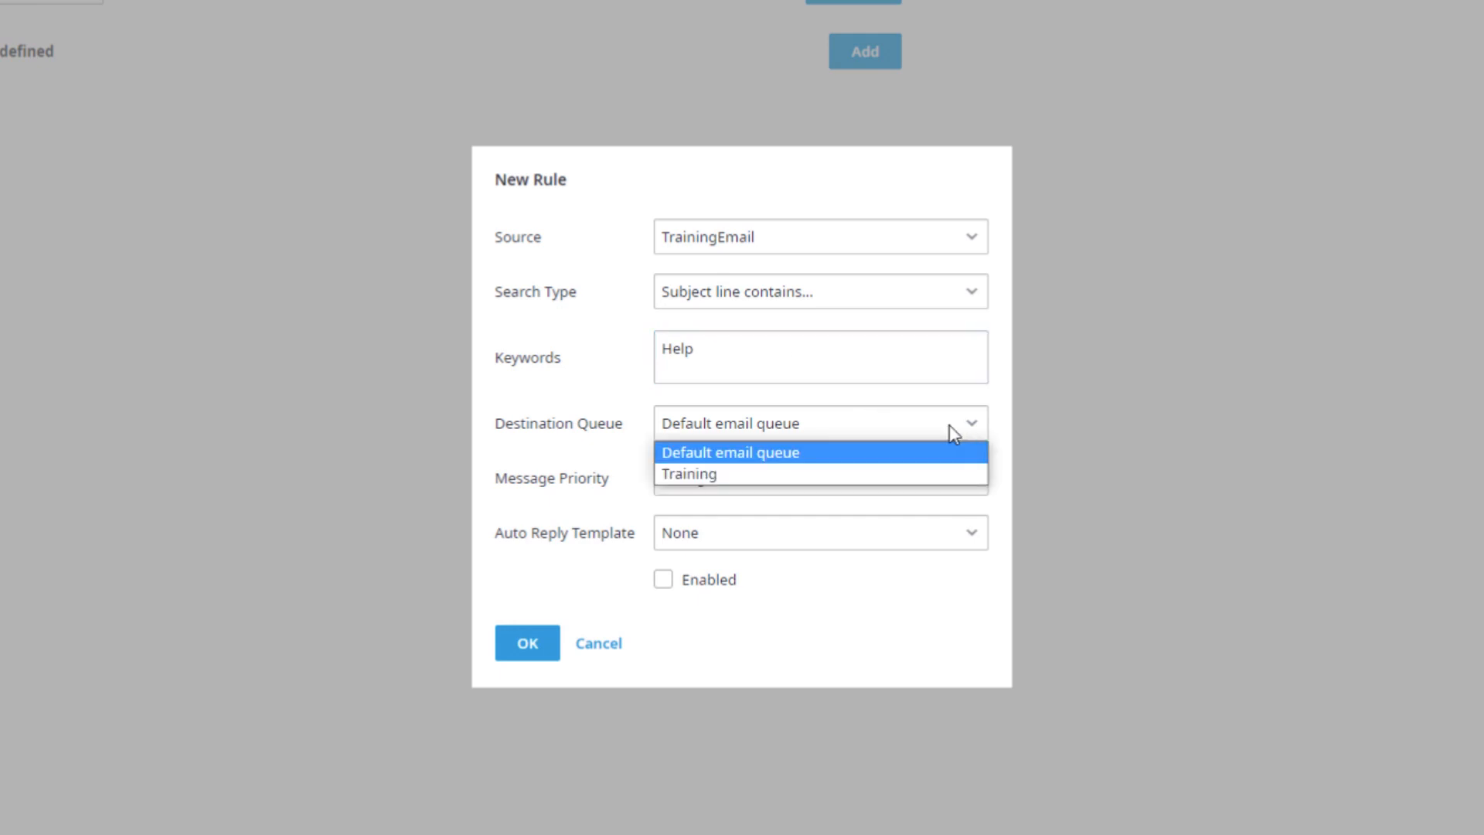
click(876, 471)
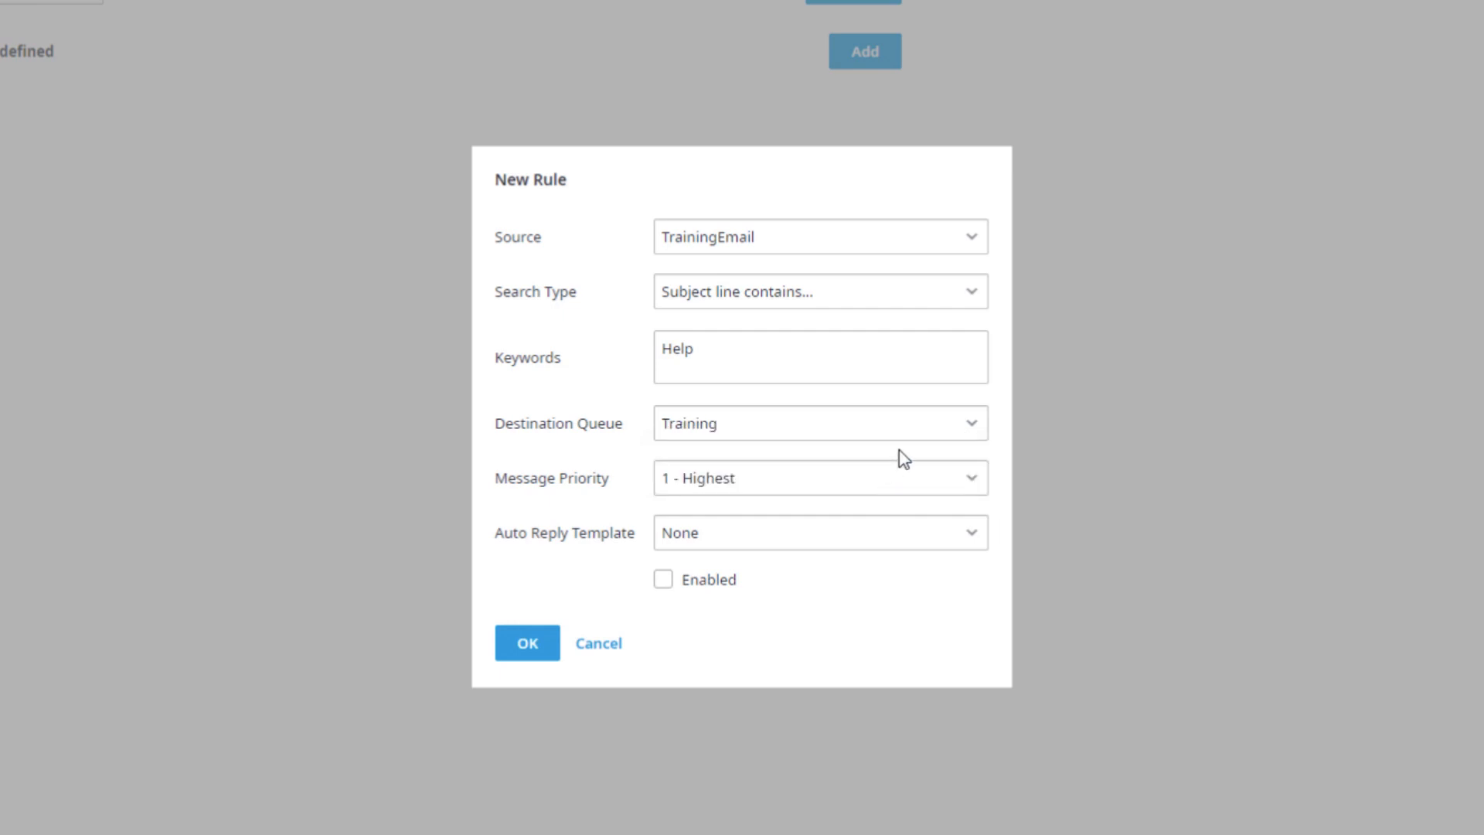
- Give the rule message priority "5 - Normal", keep its auto reply template at None, enable it and save it
click(973, 479)
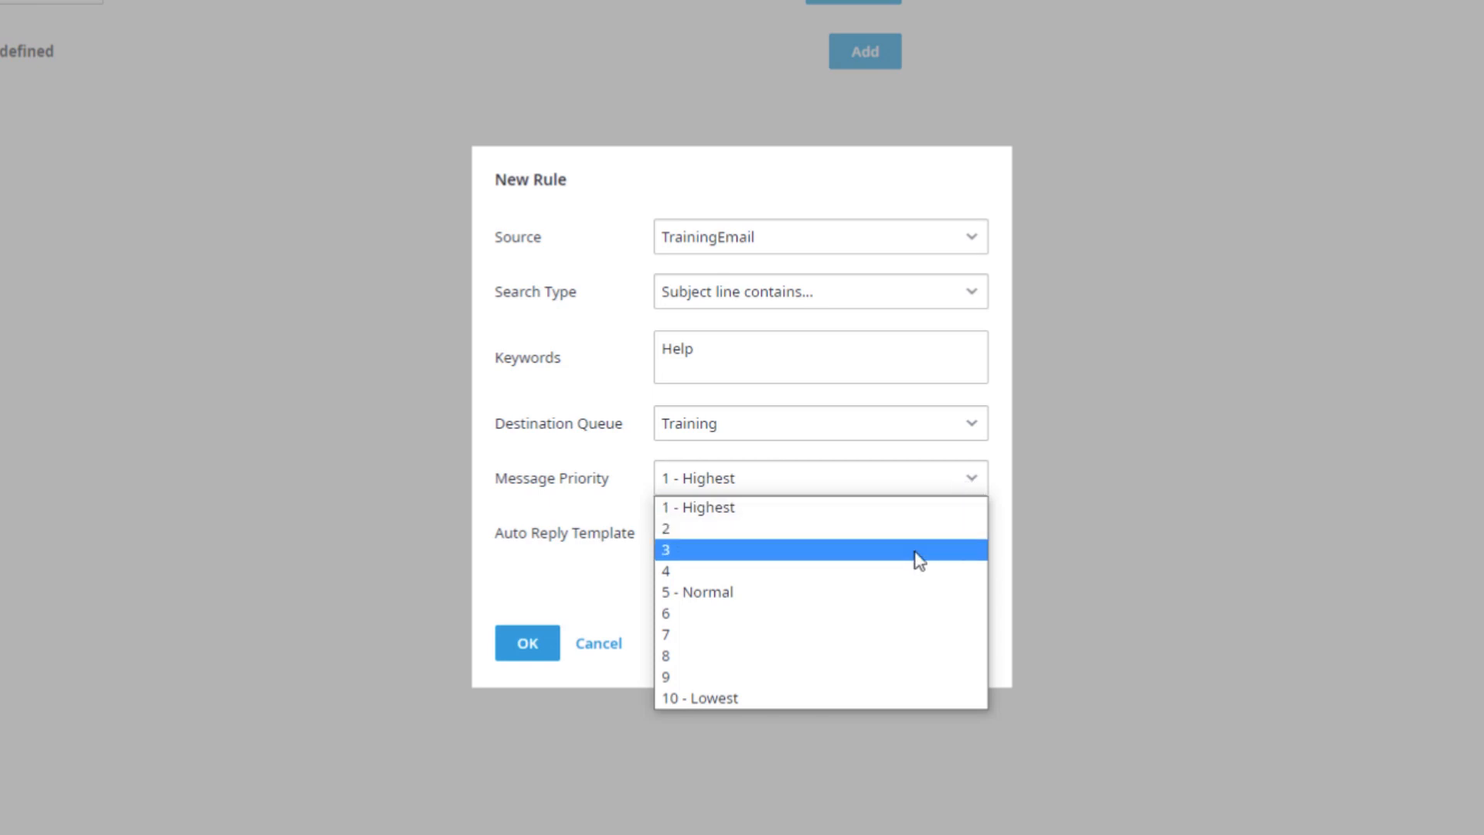
click(901, 592)
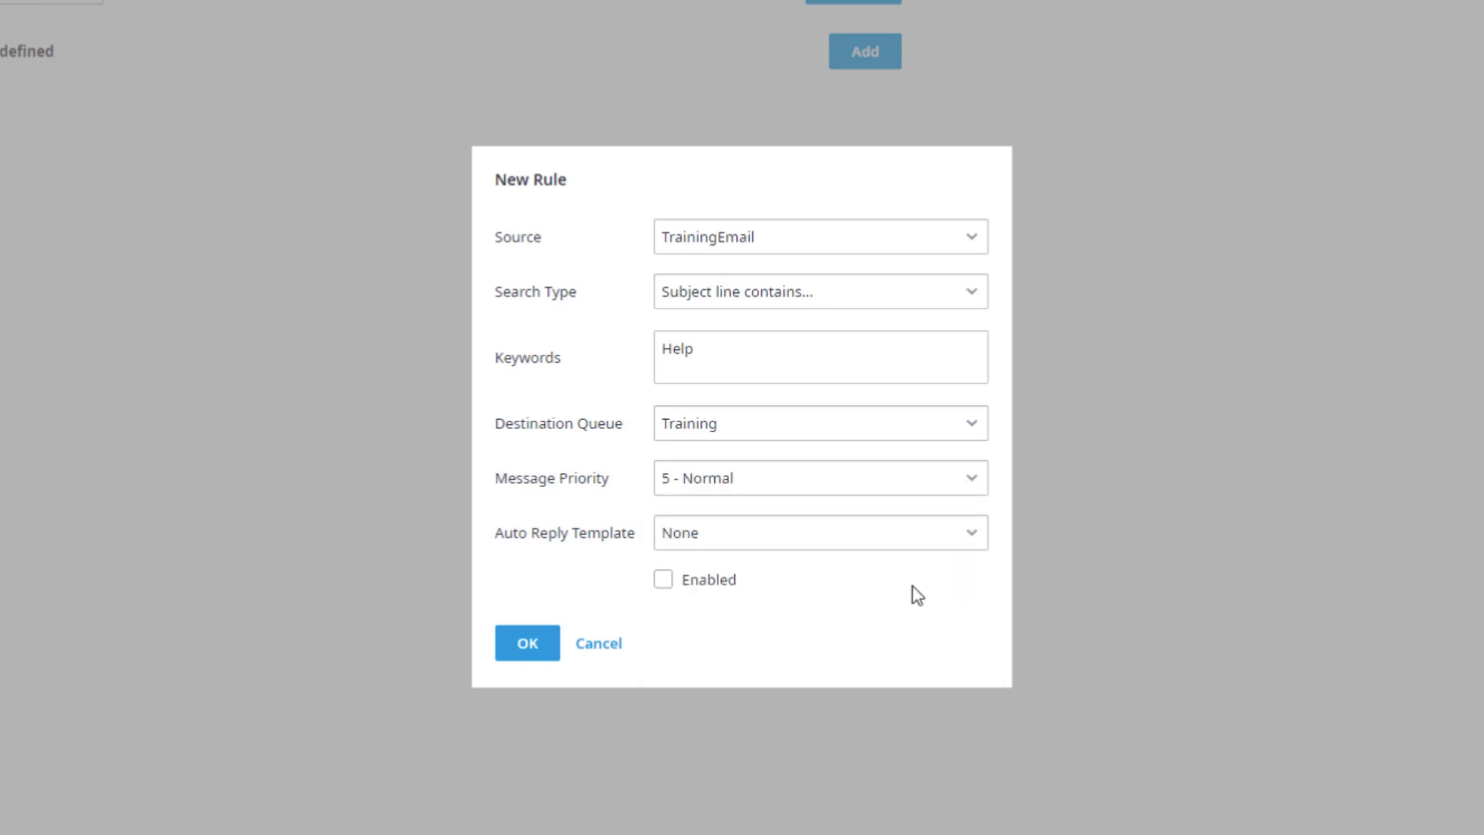
click(975, 541)
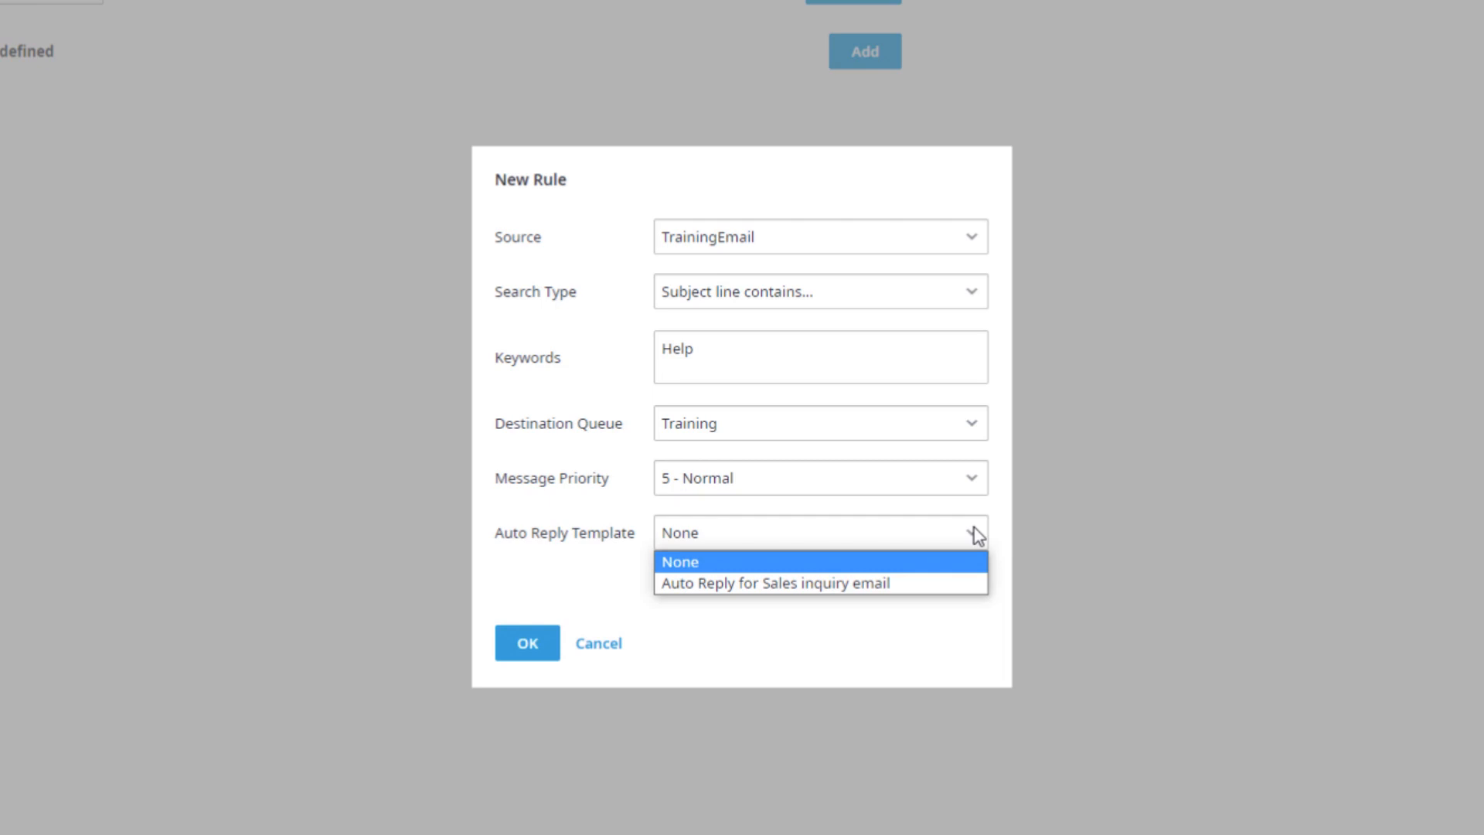
click(974, 528)
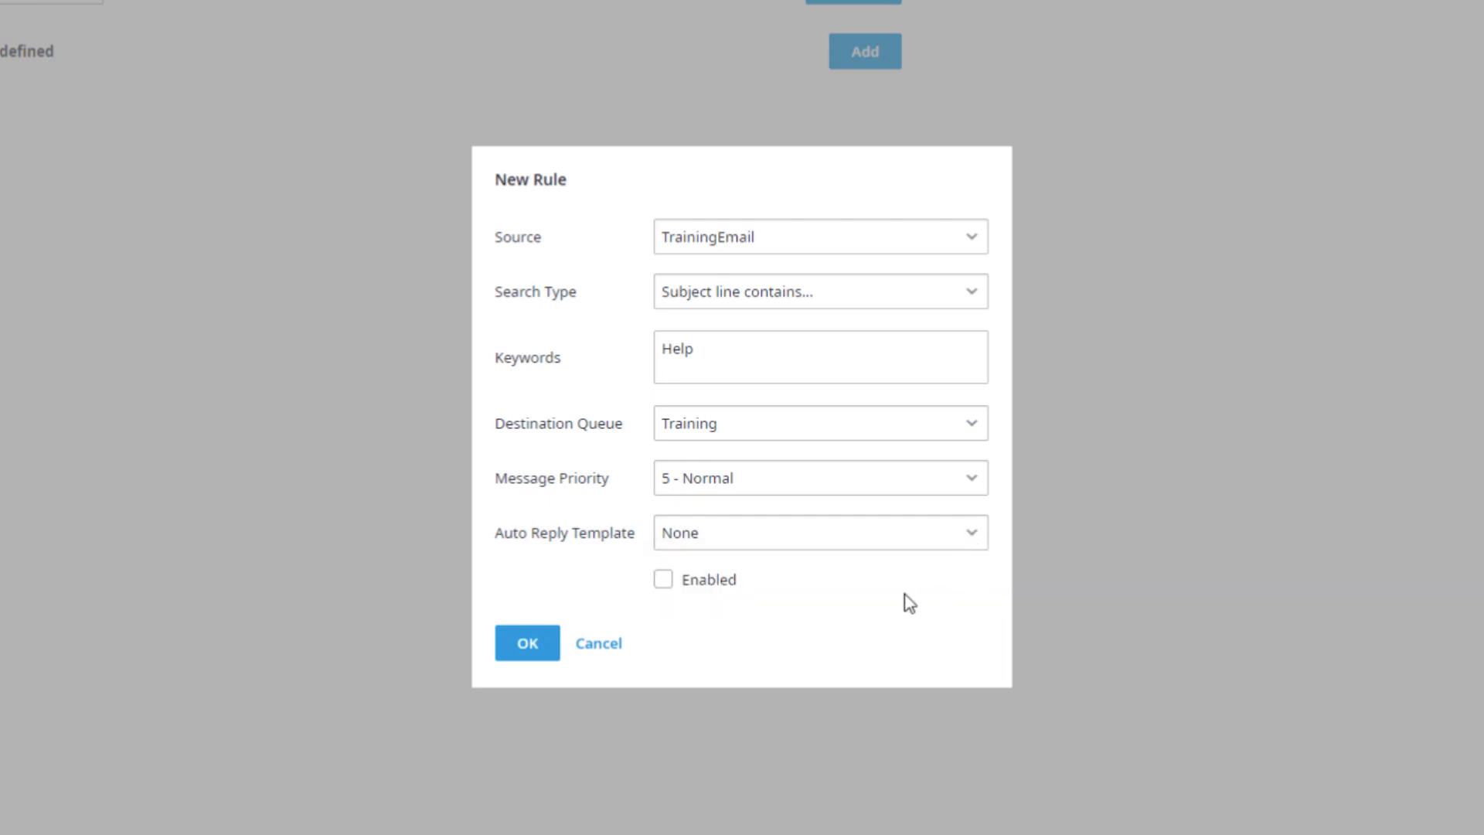
click(665, 586)
click(528, 648)
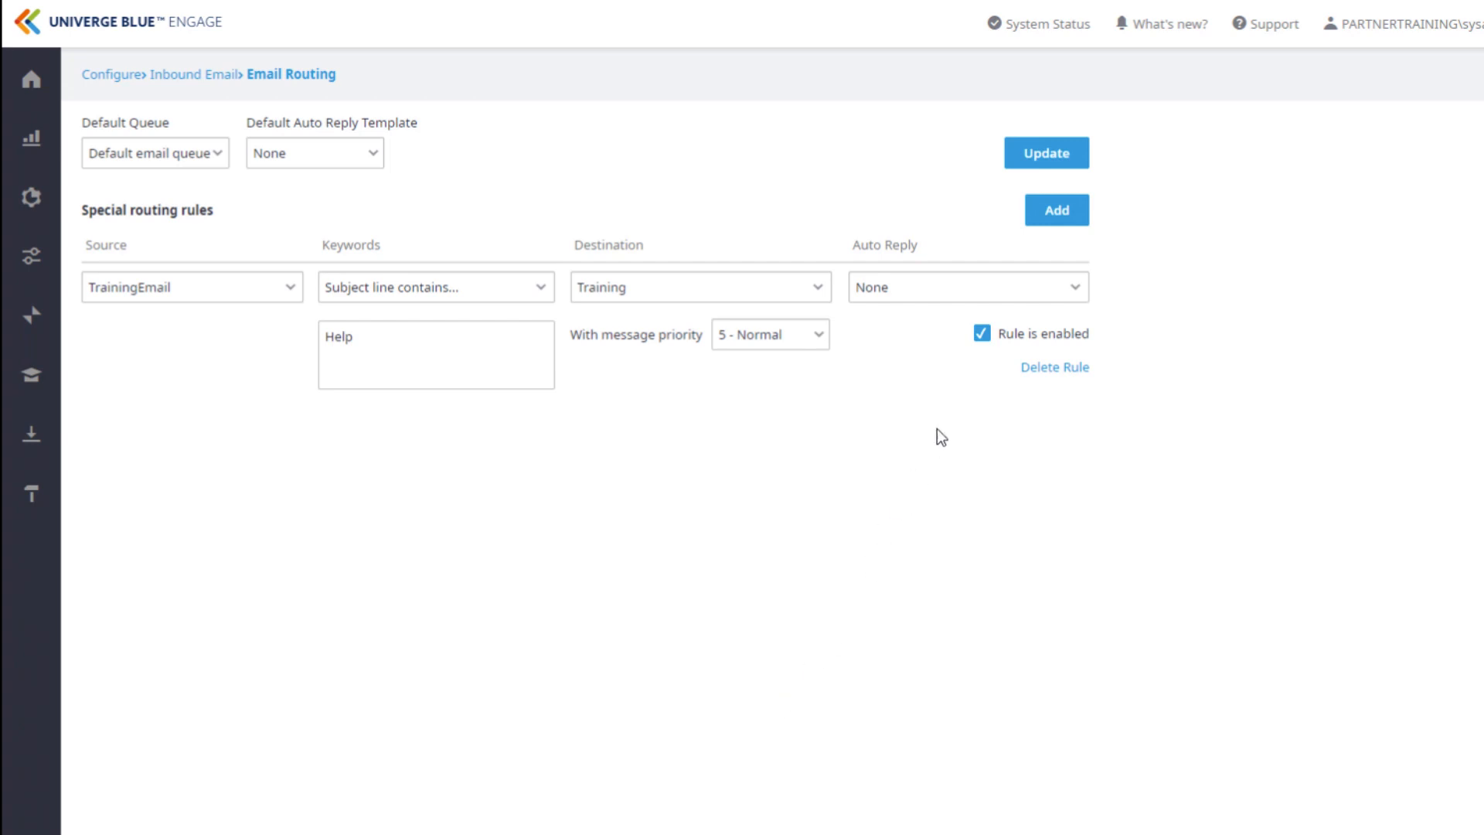
- Review the Help rule's enabled setting and search type options, keep the rule enabled, and update the email routing
click(983, 336)
click(981, 334)
click(540, 291)
click(544, 292)
click(1079, 160)
- Open the Email Templates page for inbound email and review the available template types, keeping Content
click(205, 75)
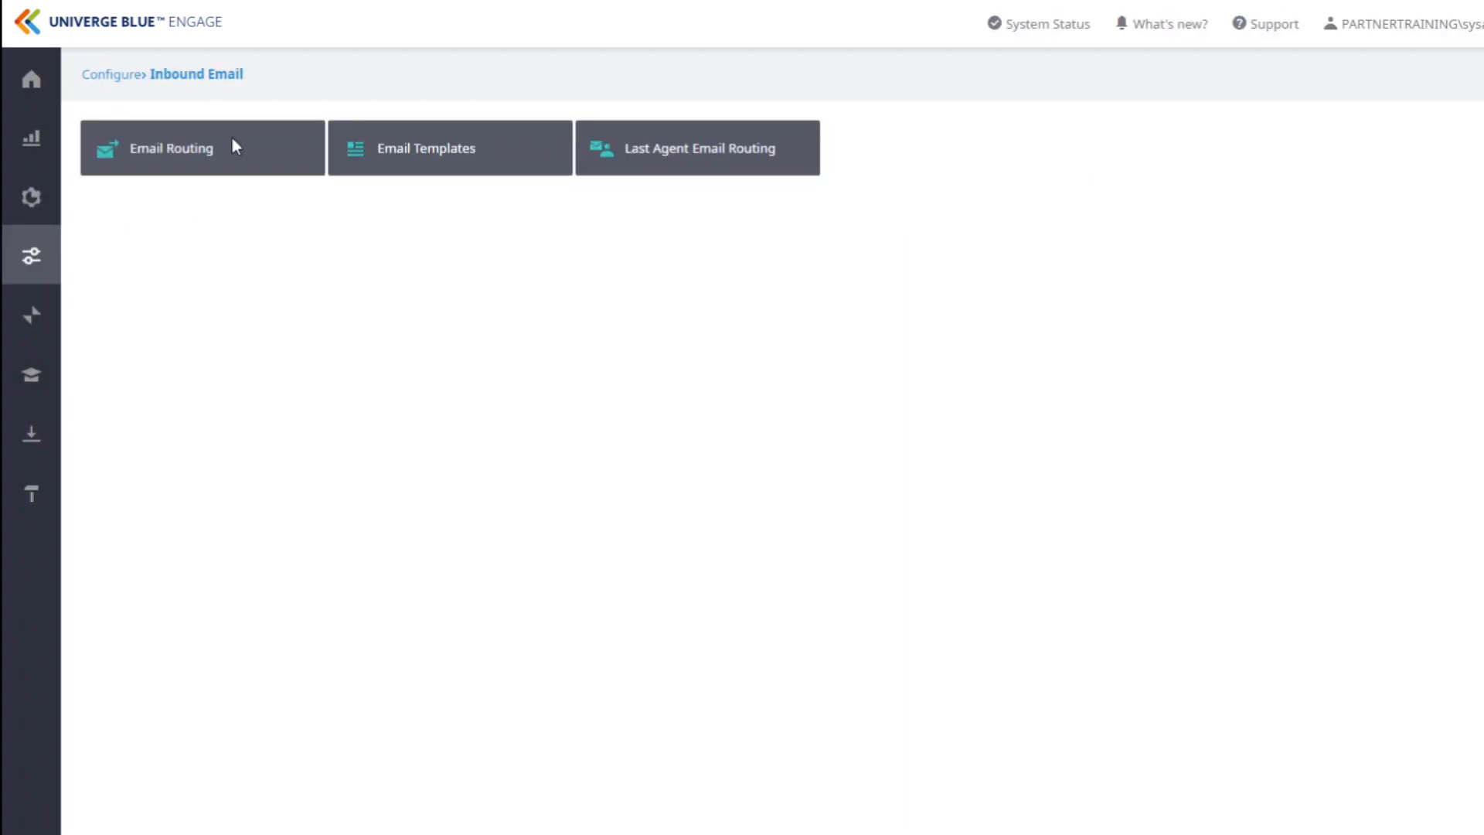
click(531, 160)
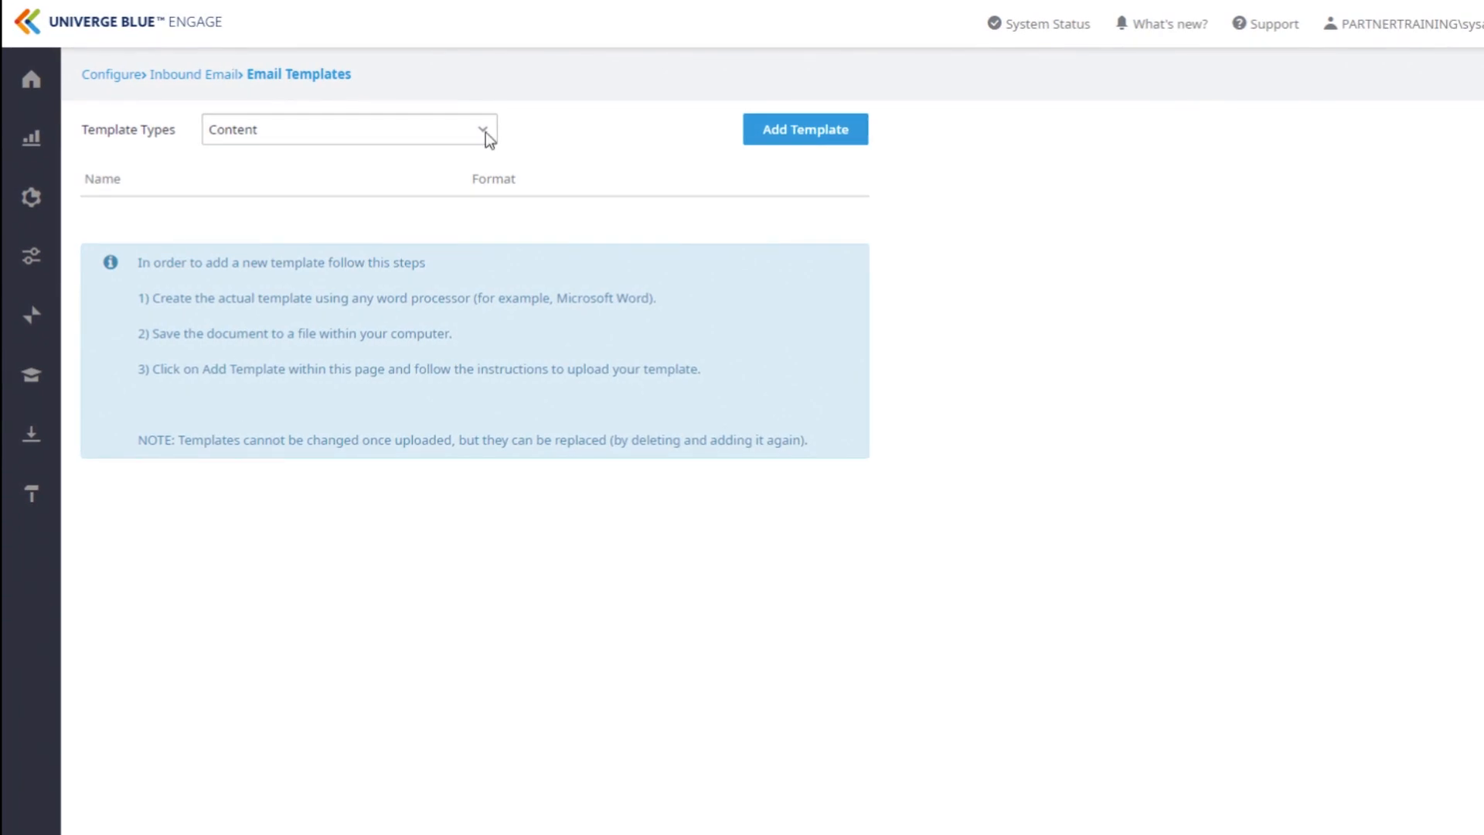
click(485, 132)
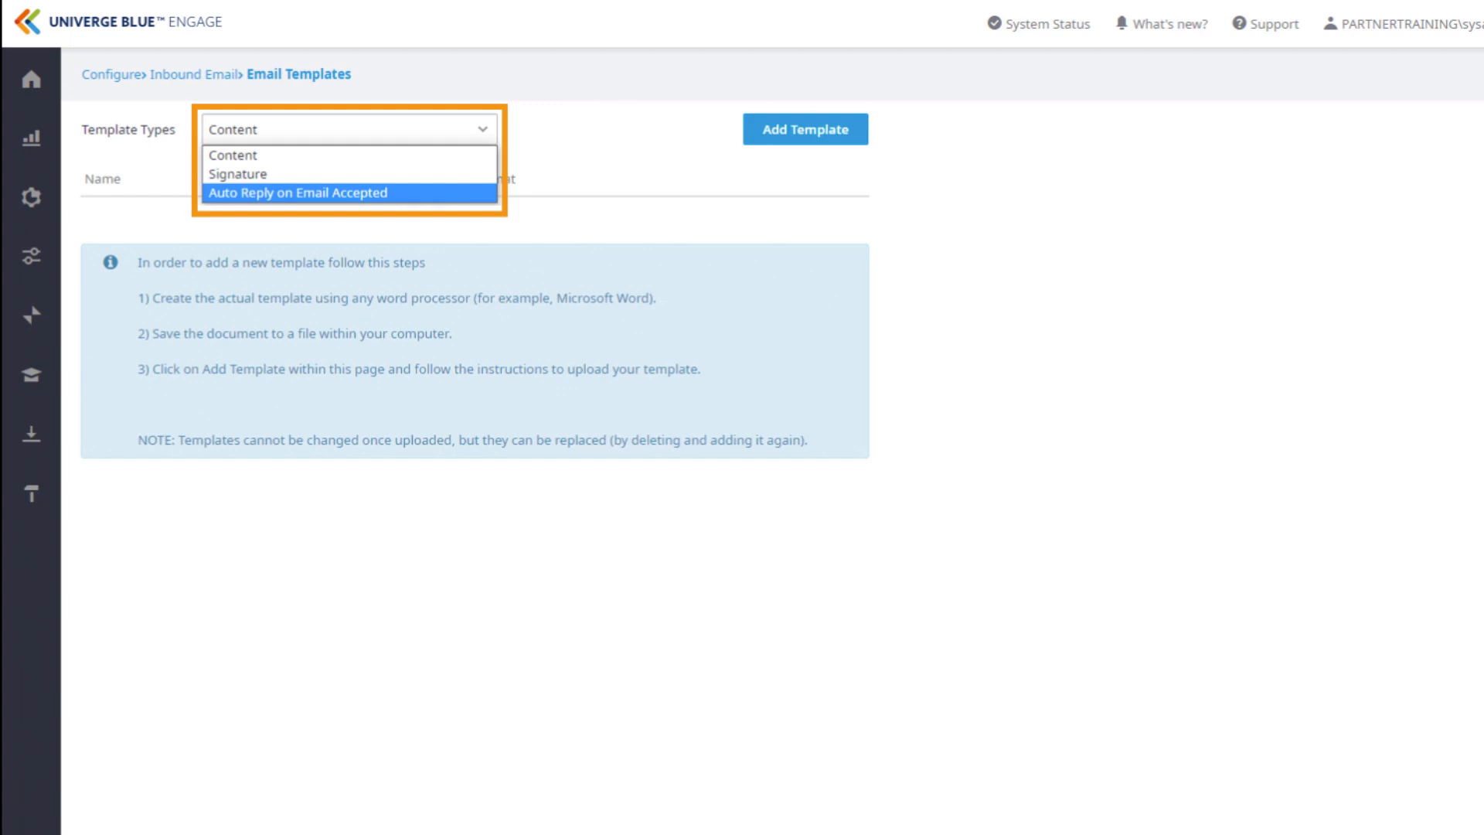
key(Escape)
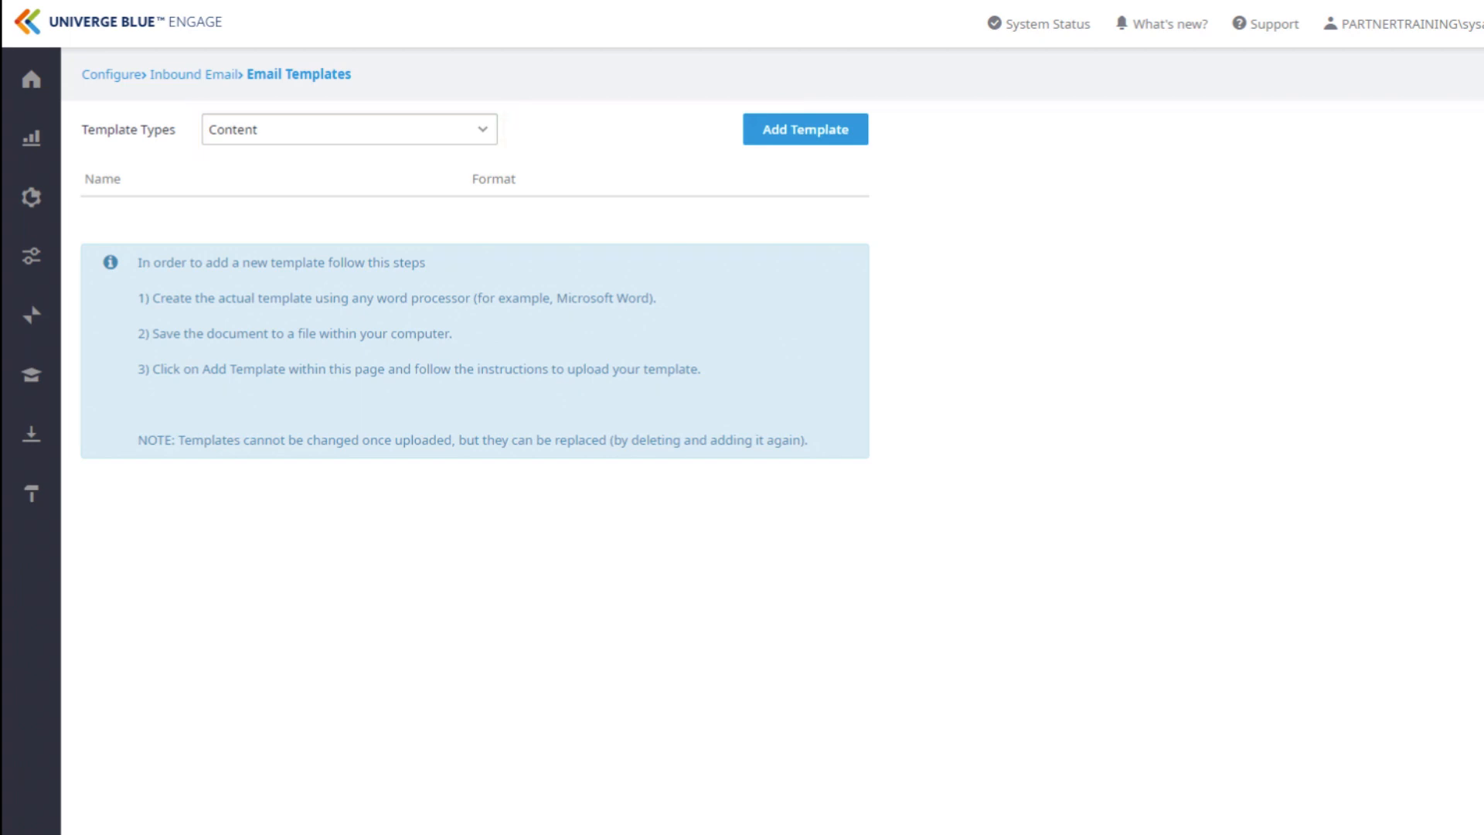
- Switch to Notepad++ to view the reply template text in Training.txt
key(alt+Tab)
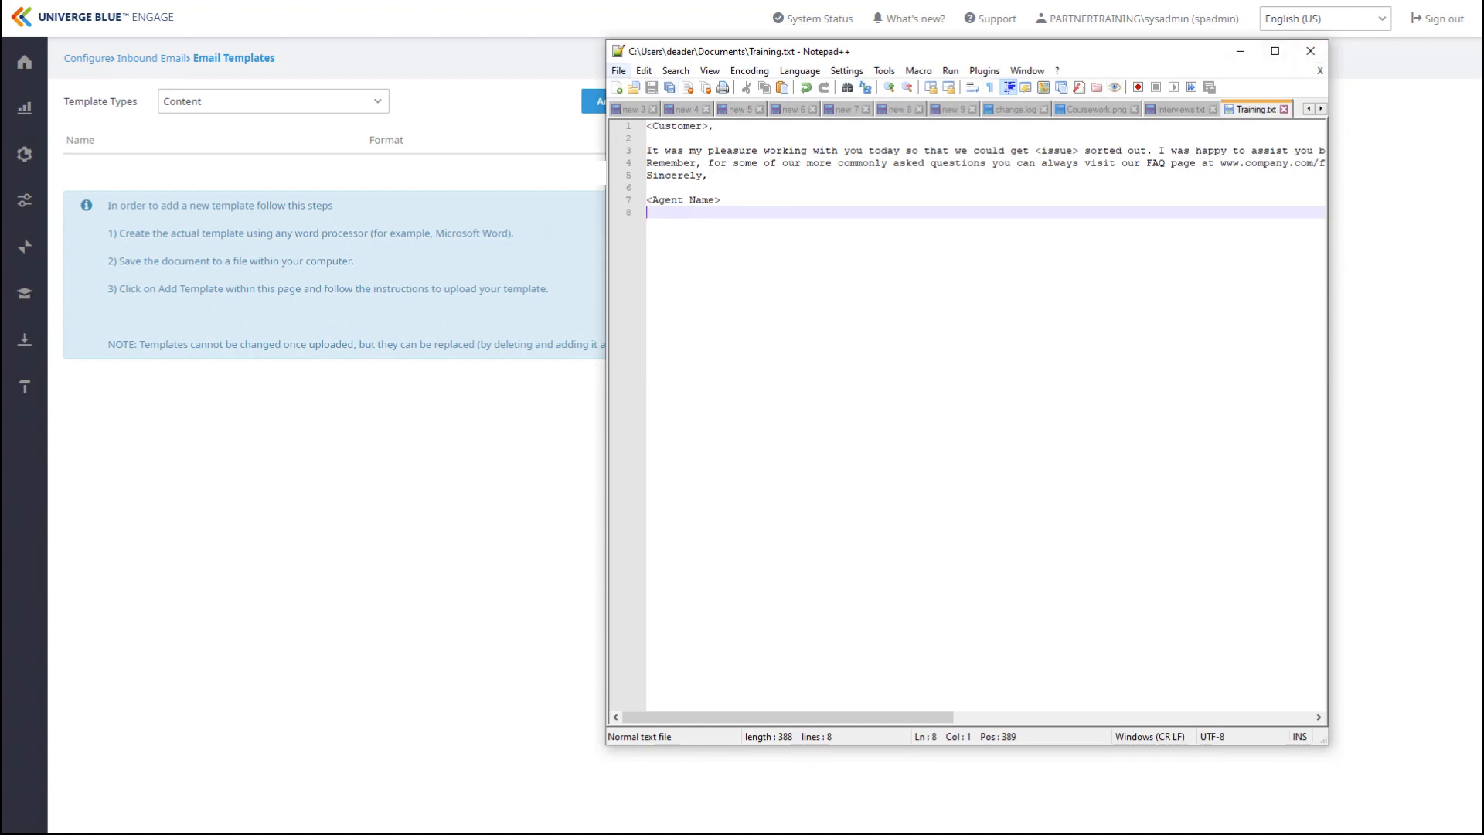
click(619, 70)
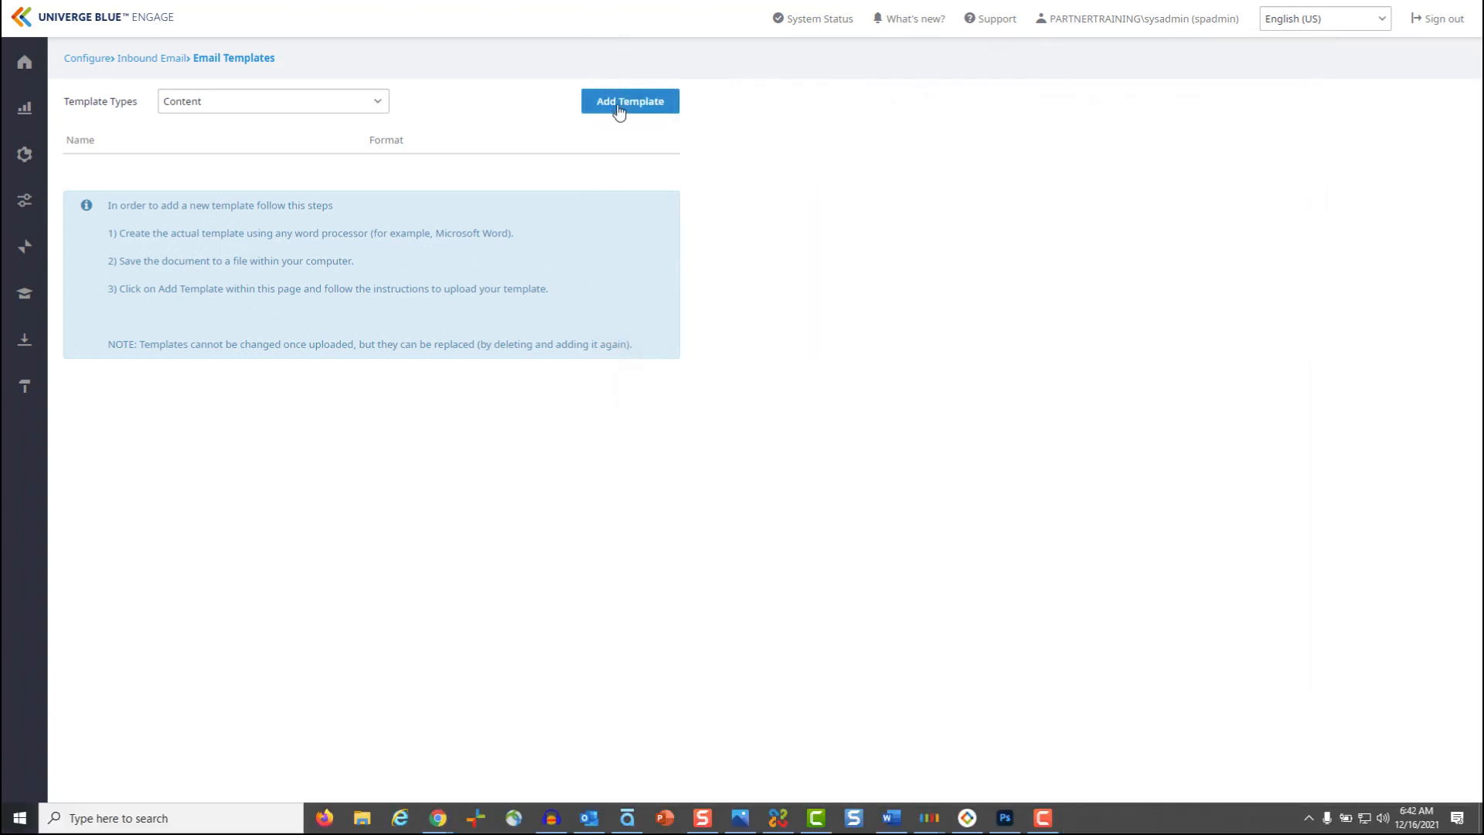
- Start a new Content template named "Reply for Completed Billing Interaction." in Plain Text (txt) format
click(619, 110)
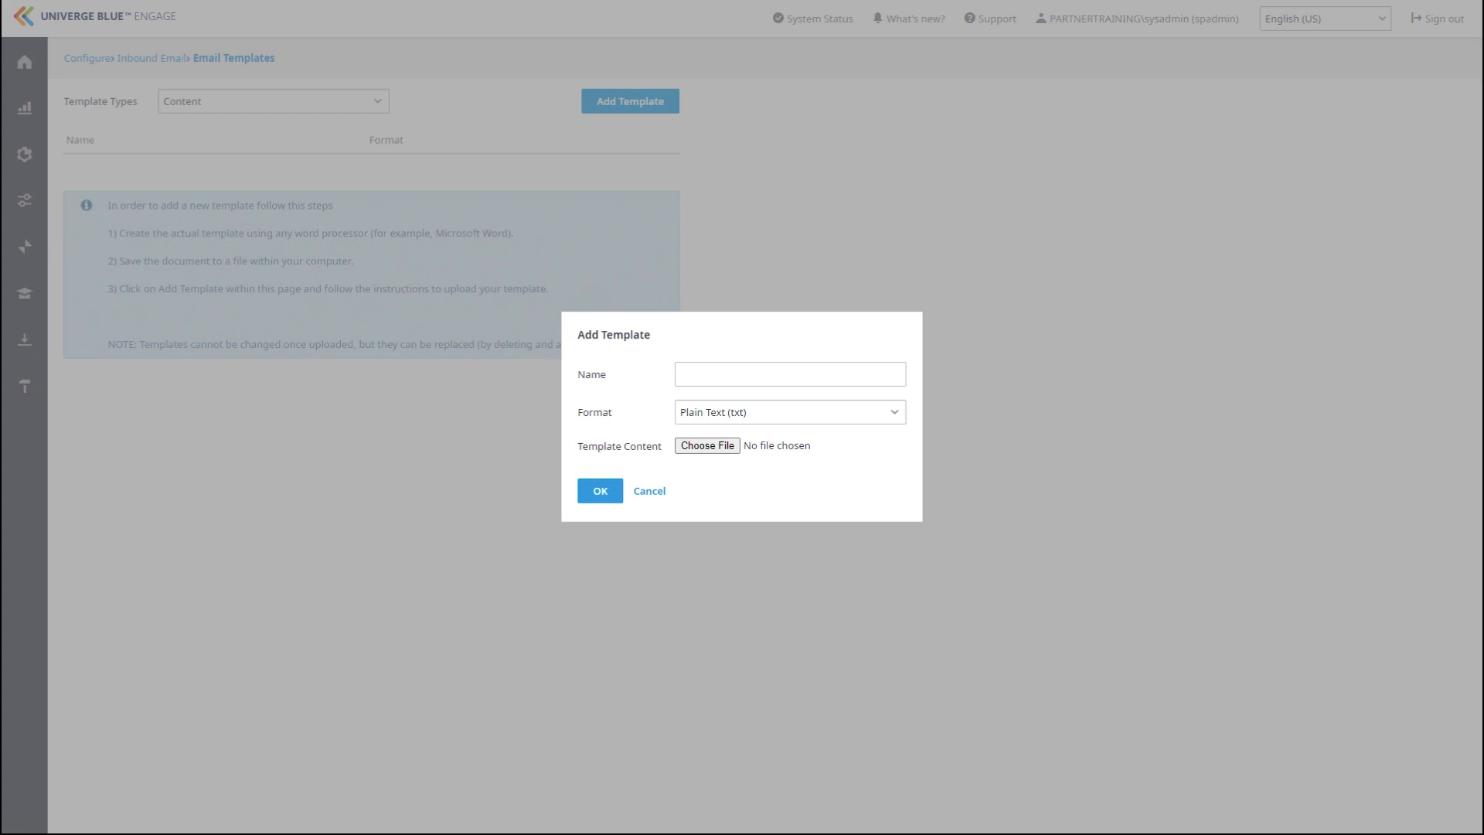
click(789, 374)
text(Reply for Completed Billing Interaction.)
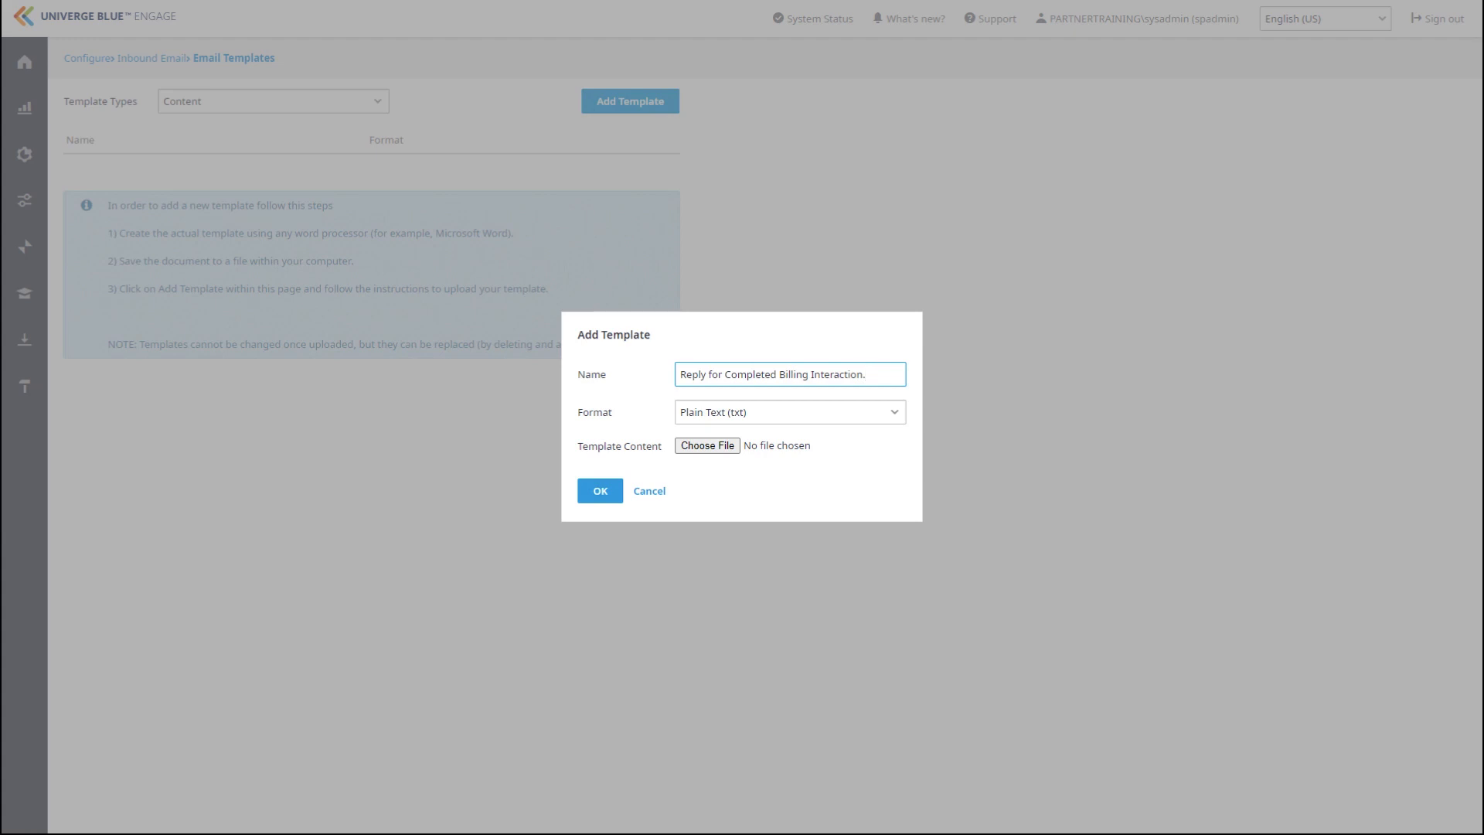
click(790, 412)
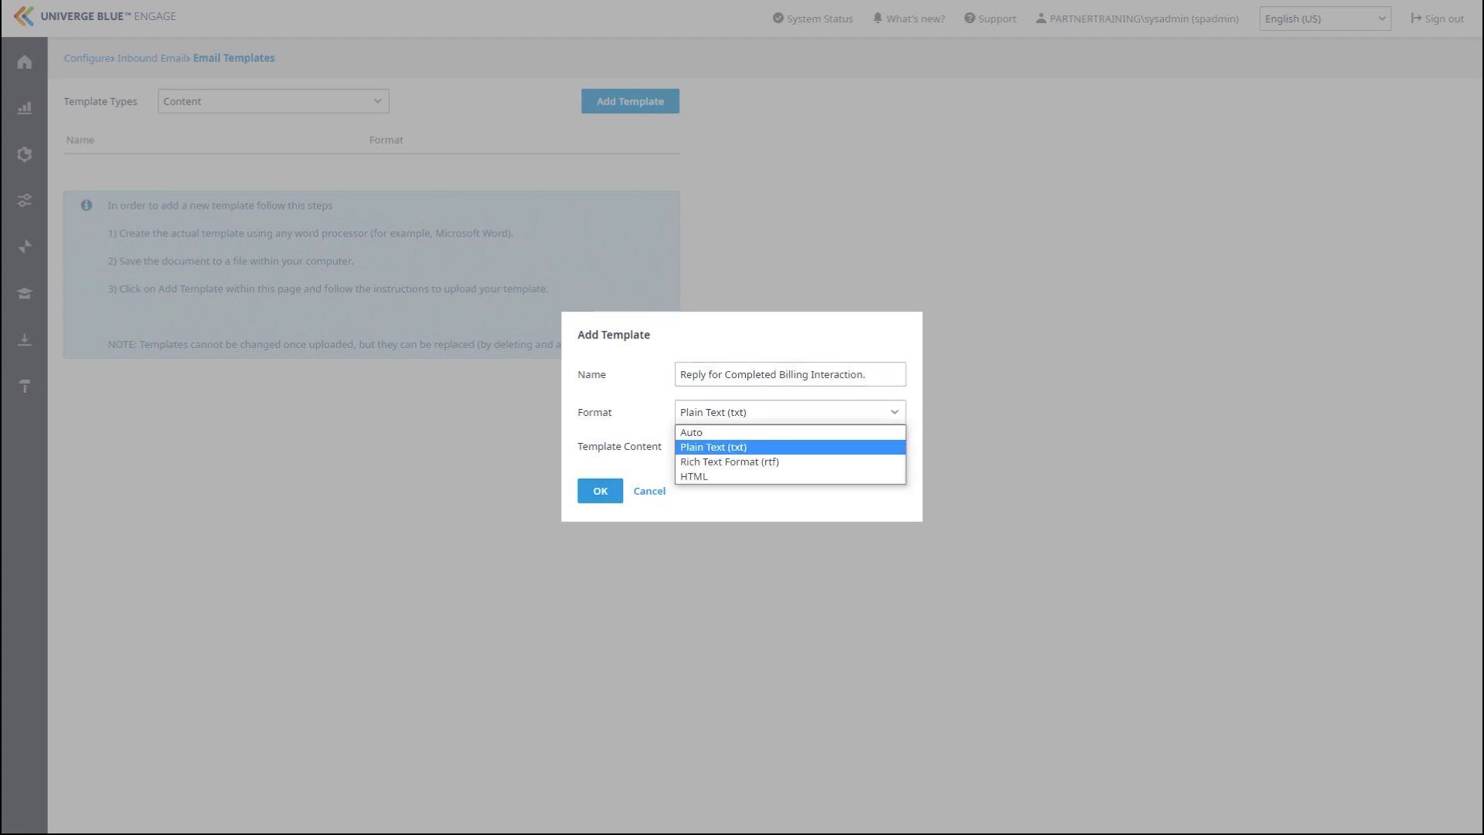
click(713, 447)
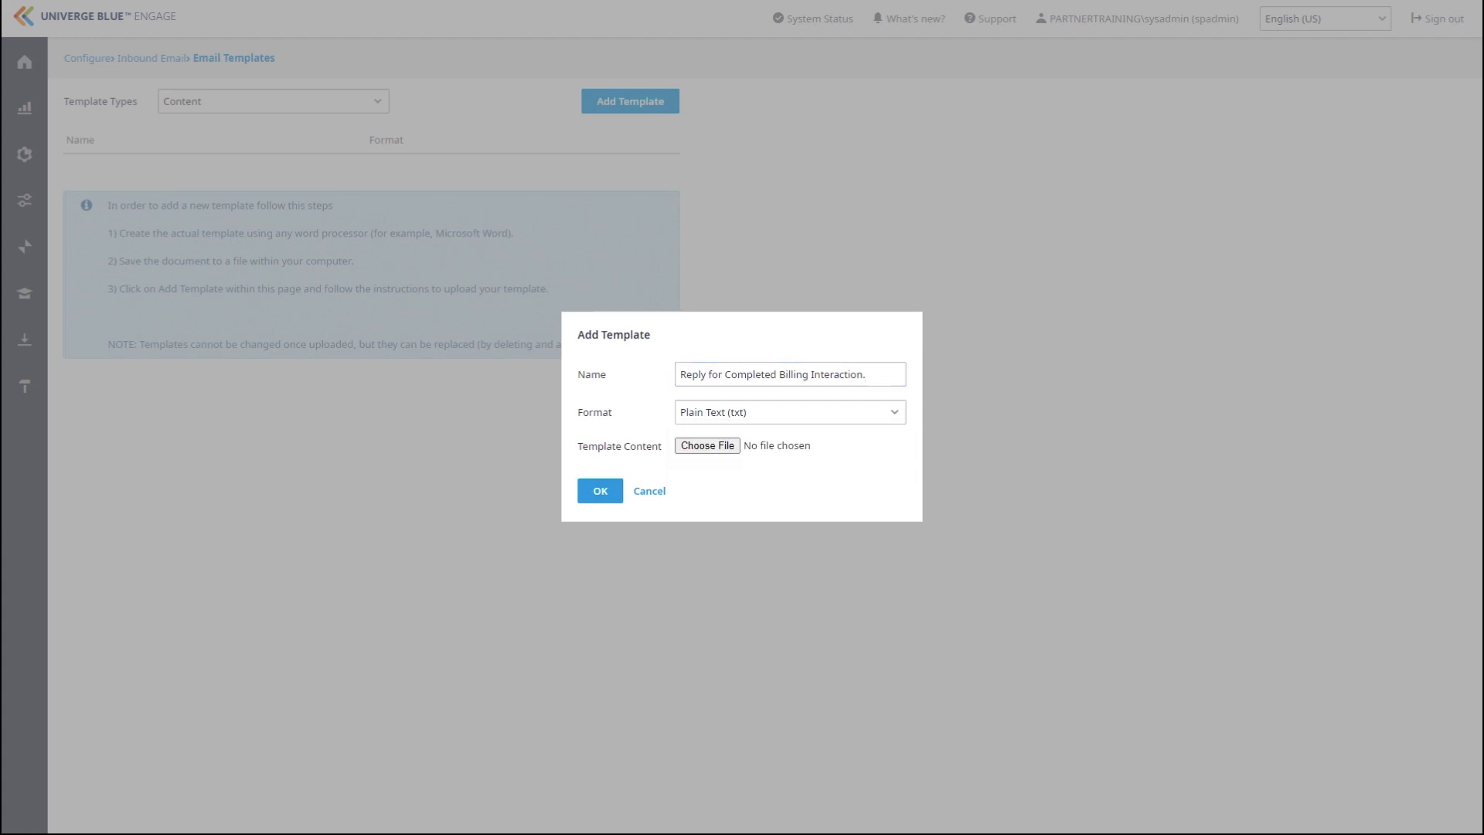
- Choose Training.txt from the Documents folder as the template content and save the new template
click(708, 446)
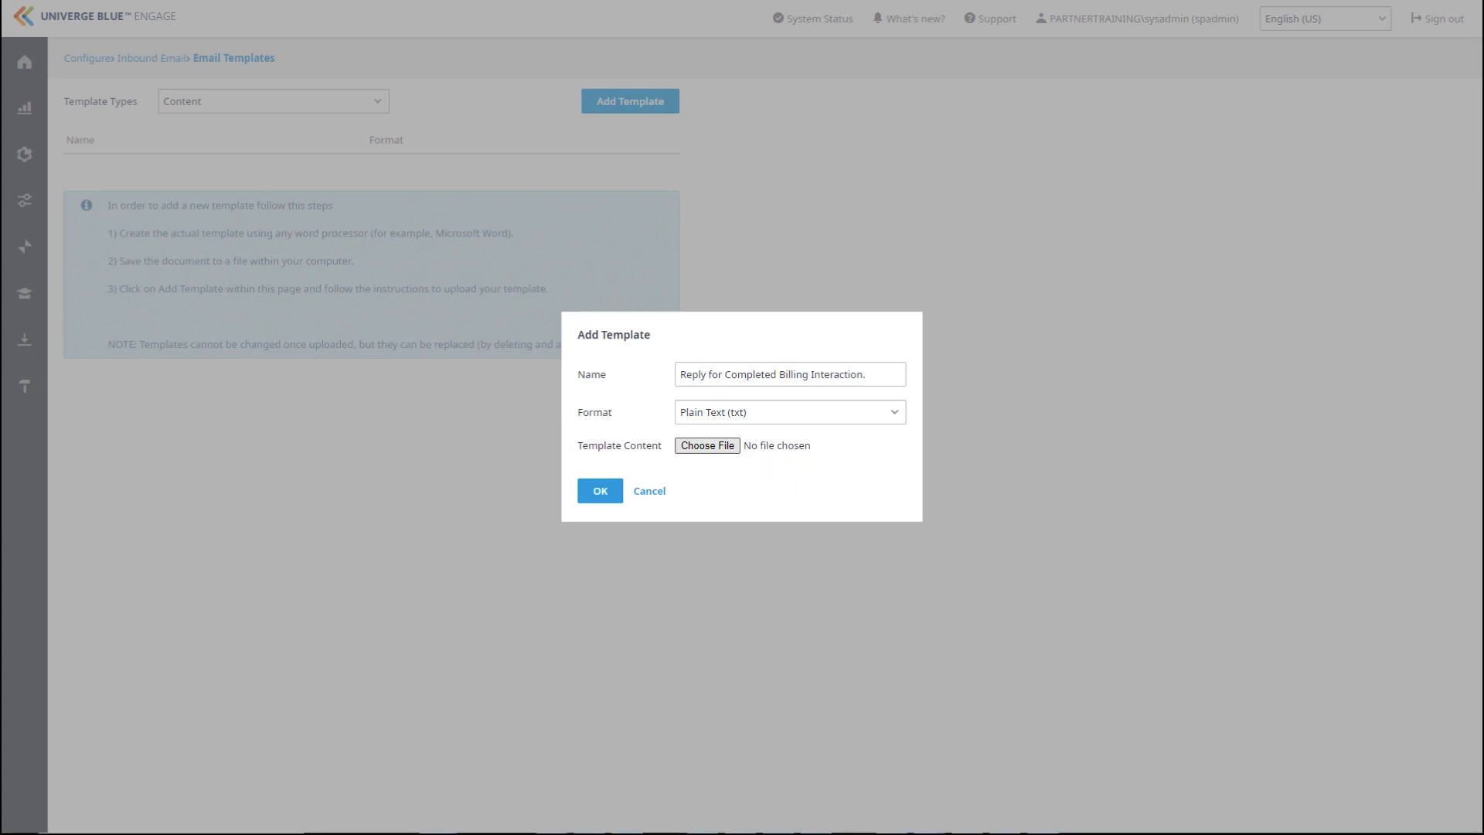
text(training)
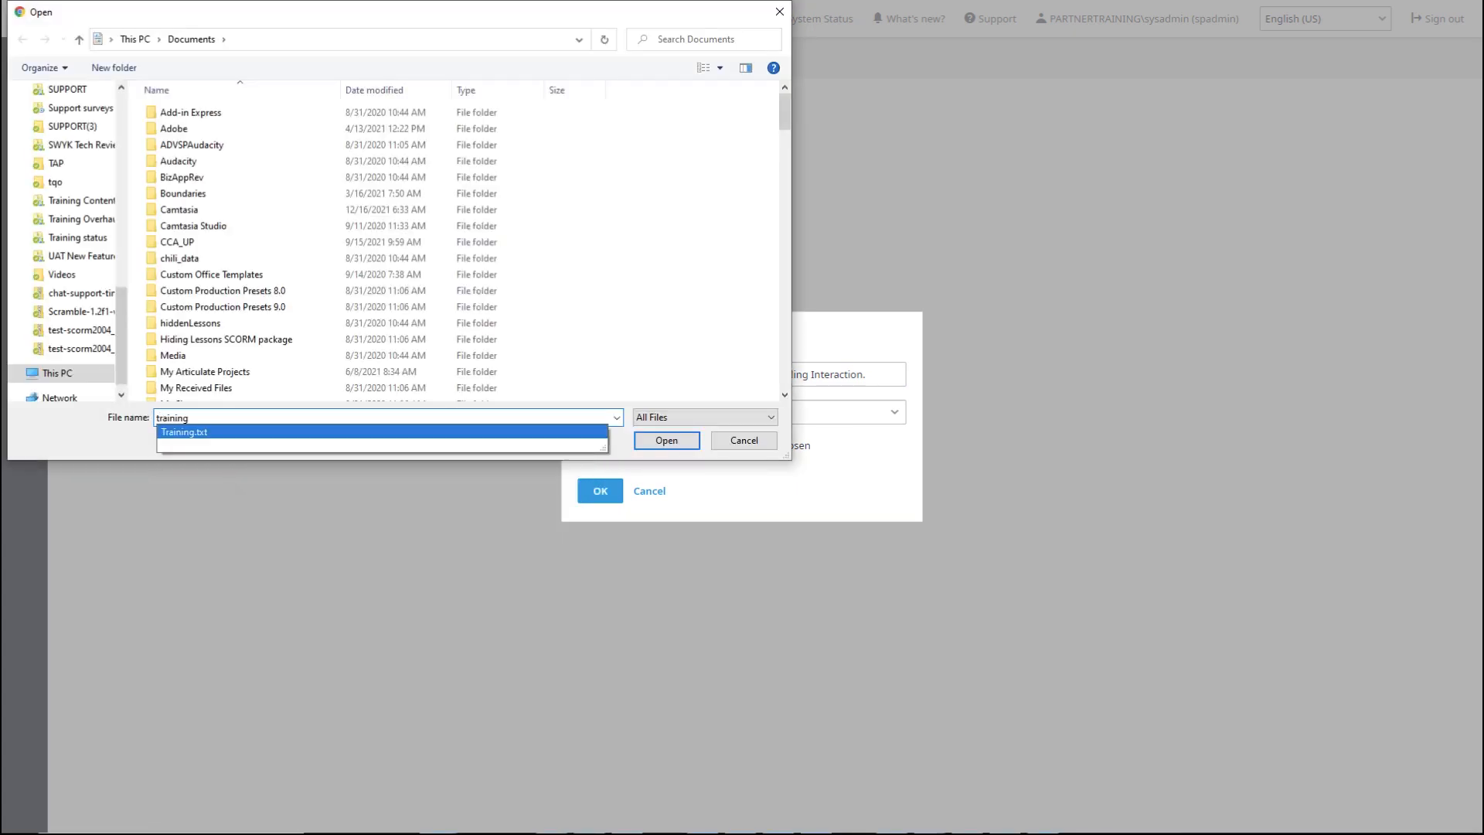
click(184, 432)
click(666, 440)
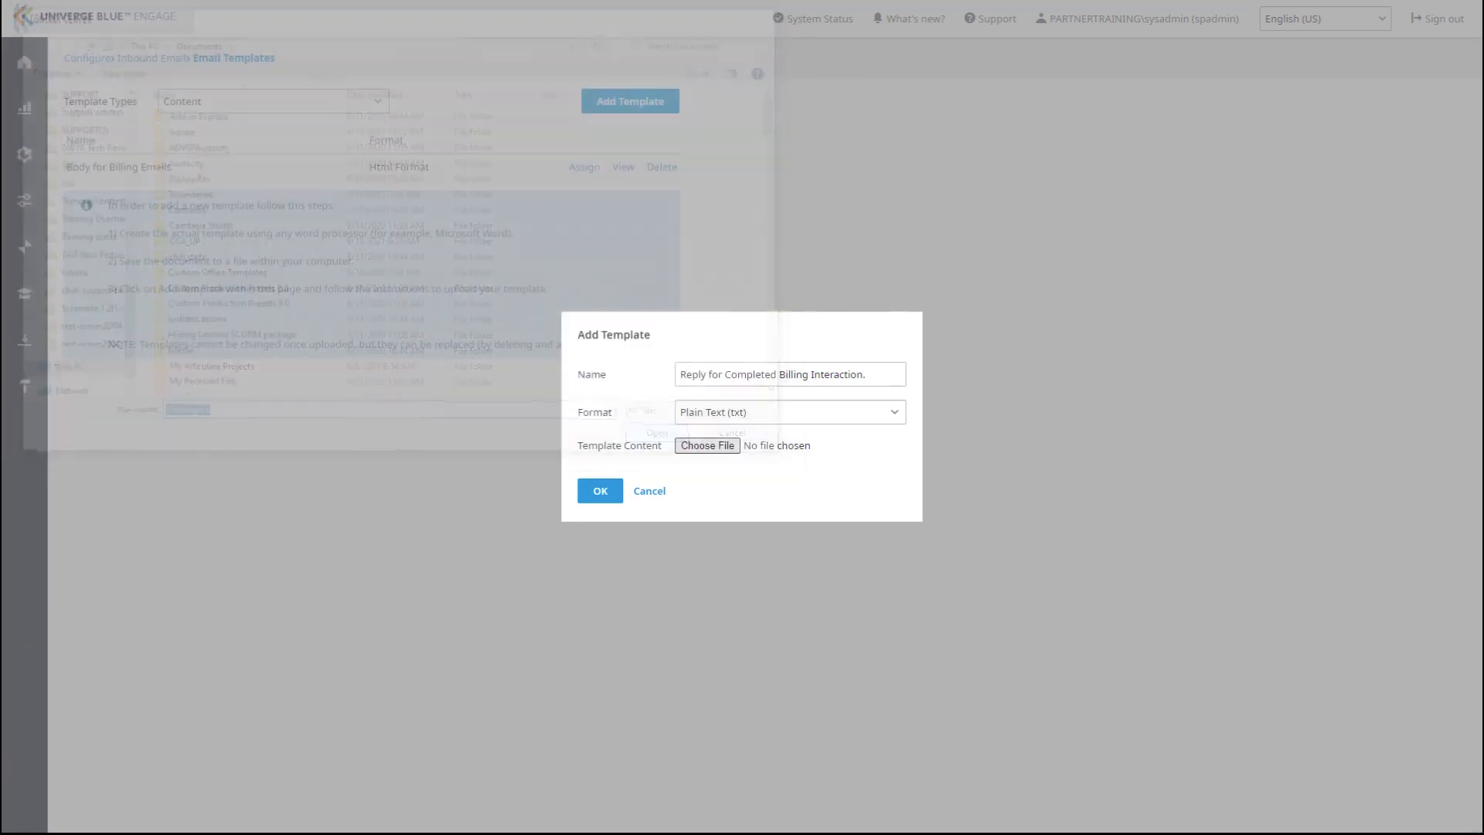
click(606, 492)
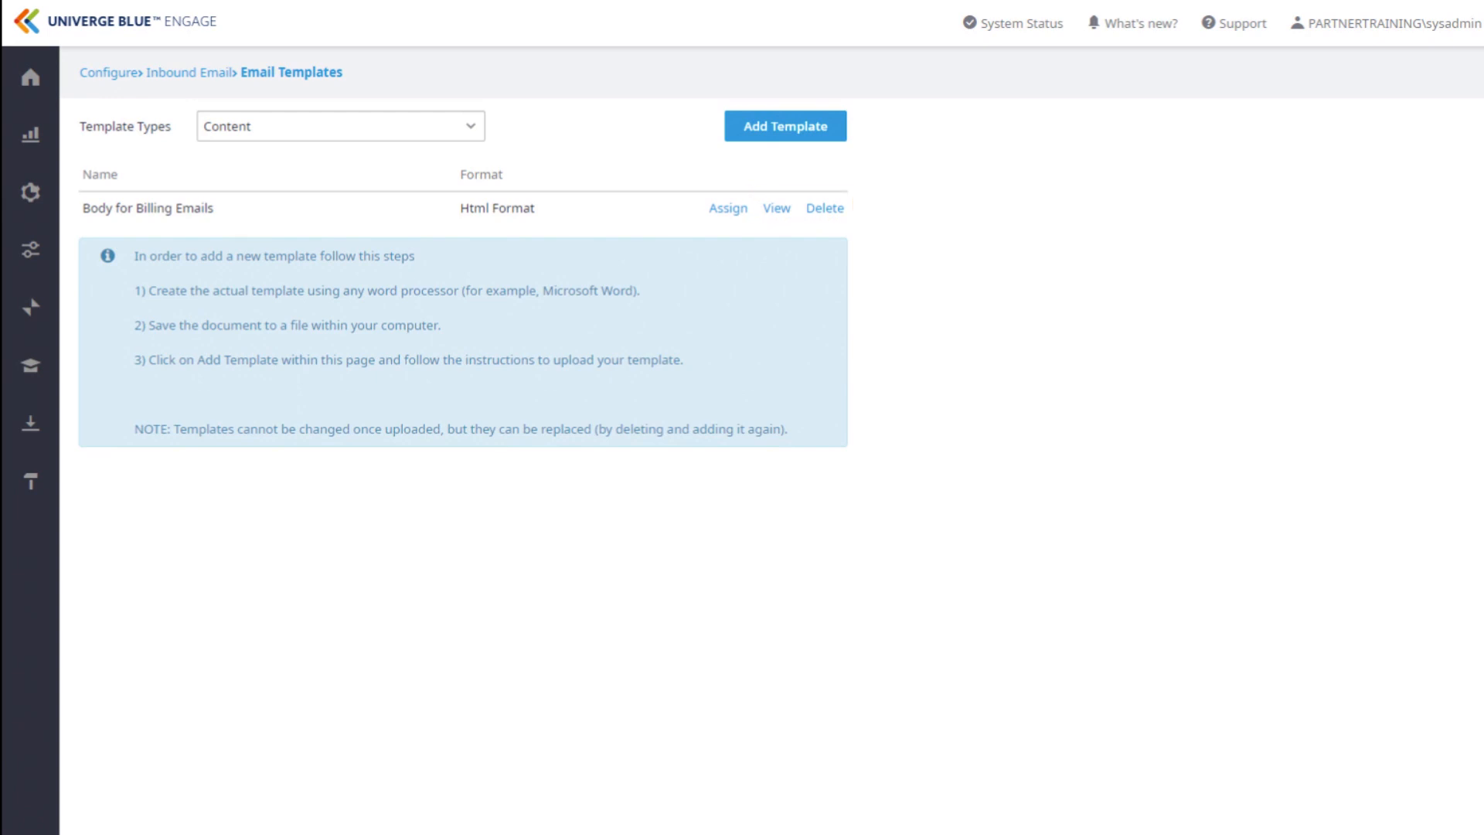
- Open the assignments of the Body for Billing Emails template and unassign it from Default Team, Management Main and Management SW
click(731, 214)
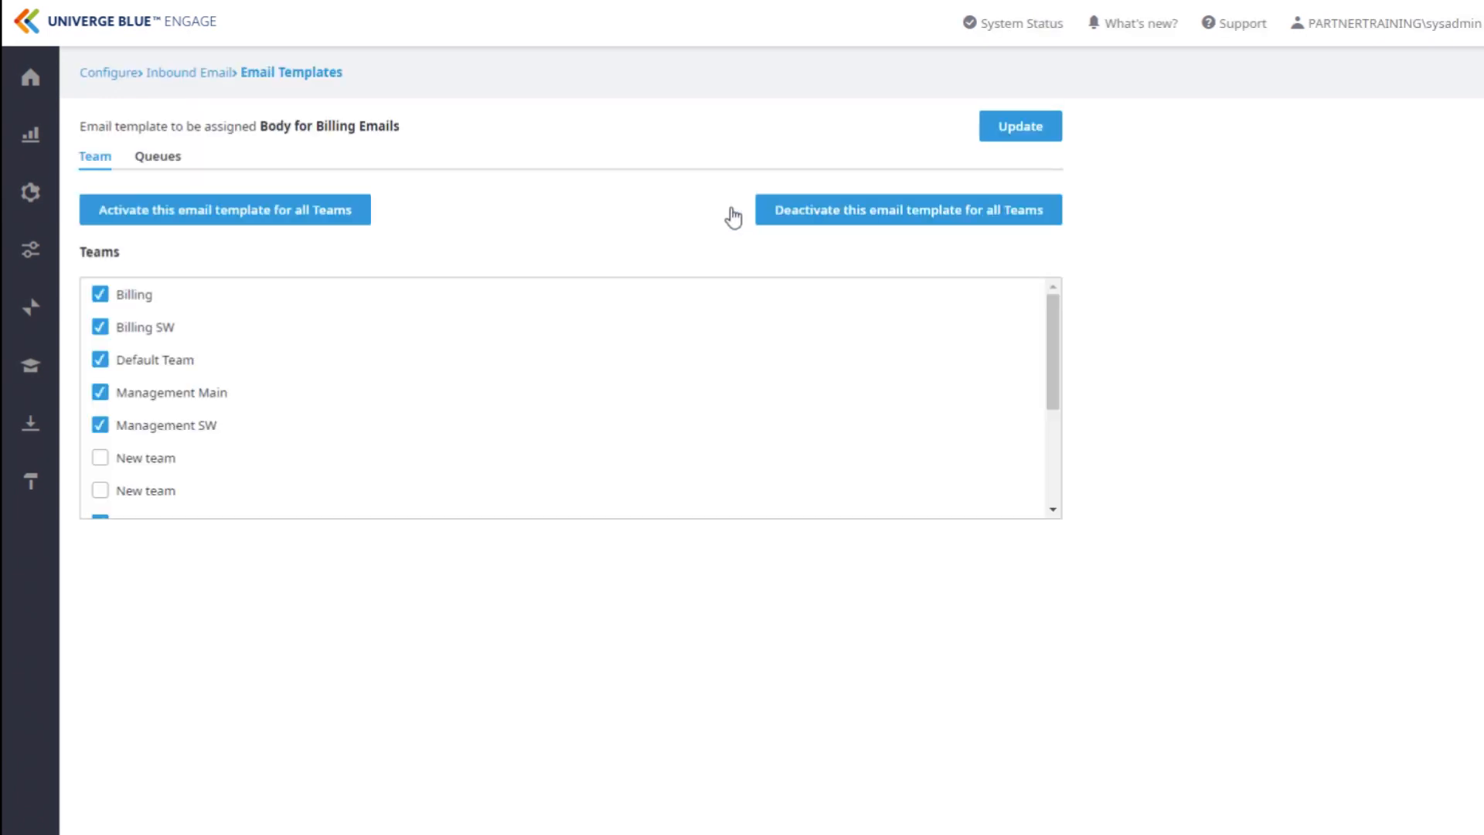
click(100, 327)
click(100, 327)
click(100, 359)
click(101, 392)
click(100, 425)
- Review the queue assignments of the Body for Billing Emails template and return to its team assignments
click(178, 172)
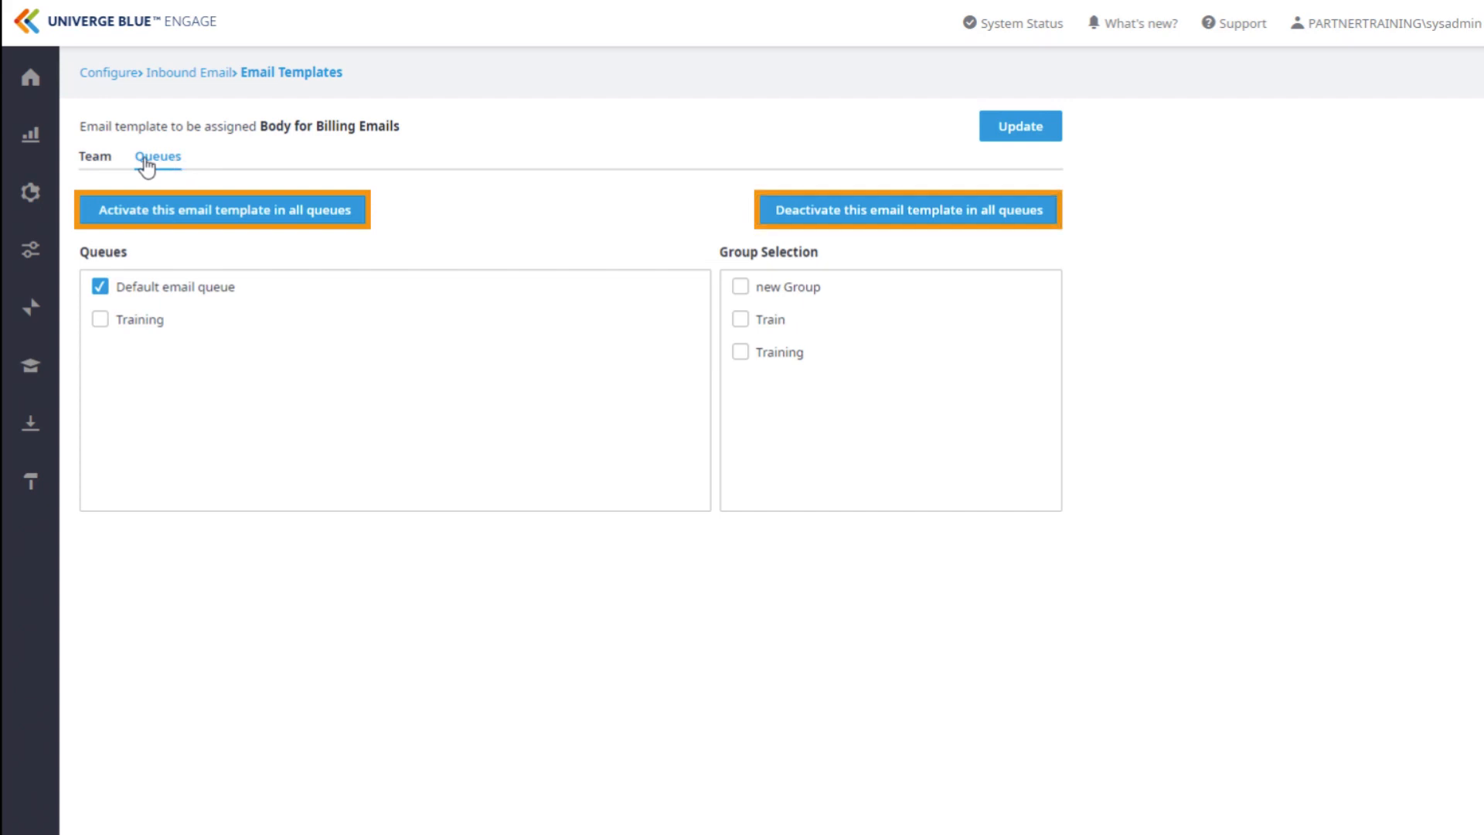
click(95, 157)
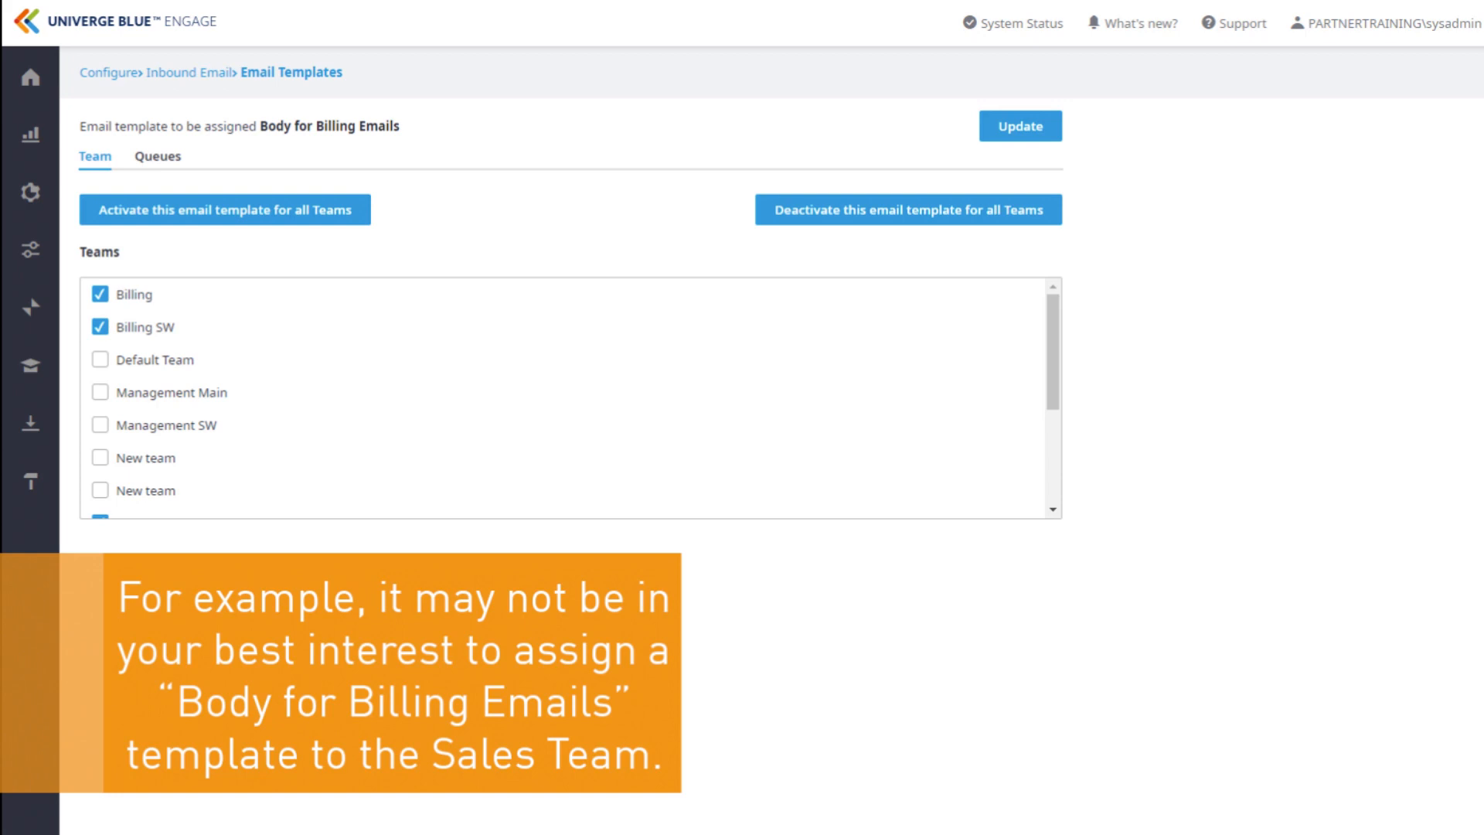
key(Return)
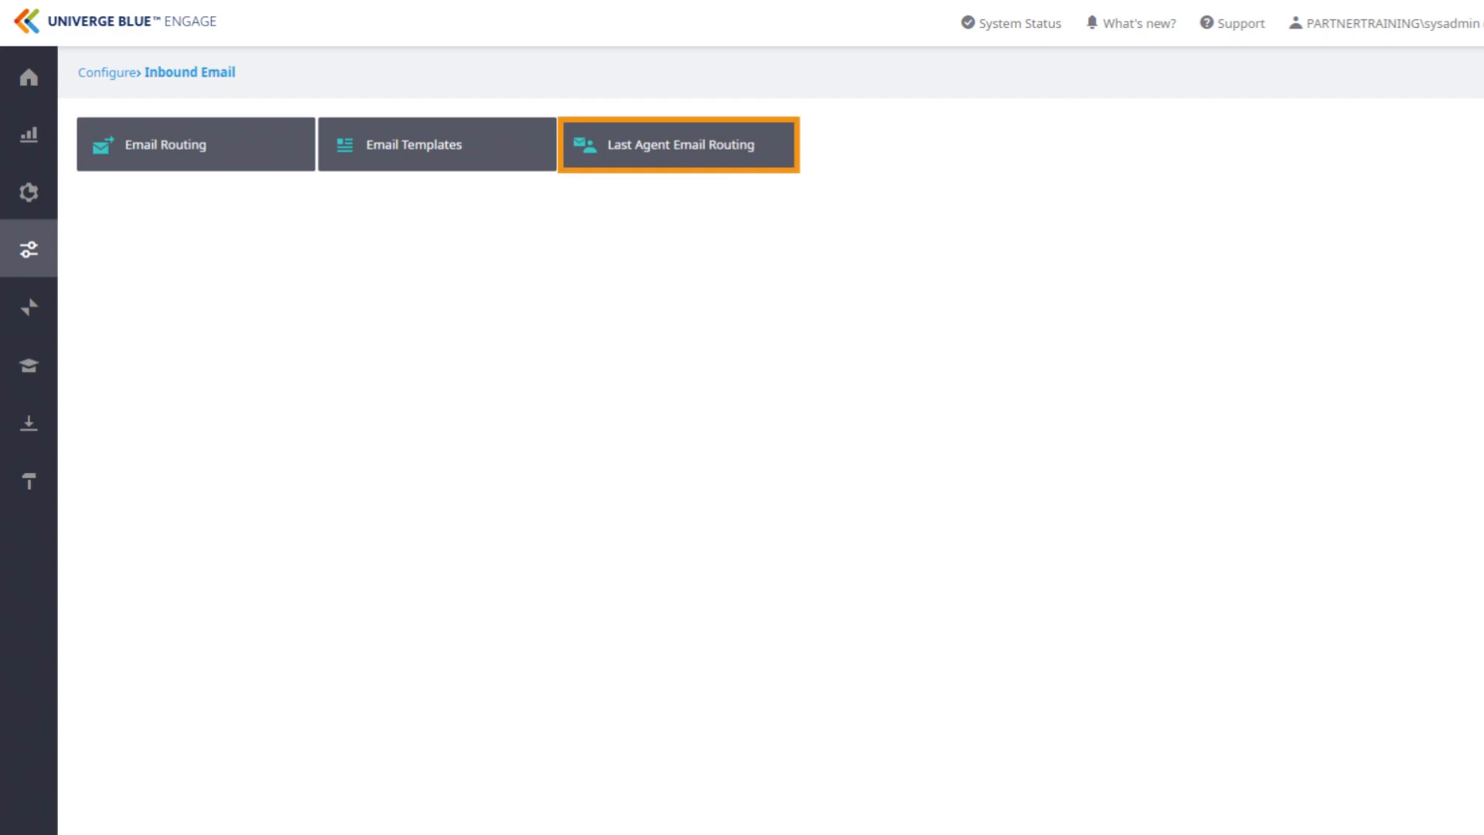
- Enable last agent email routing and set agent assignments to disassociate 5 days after the last reply to the customer
click(725, 169)
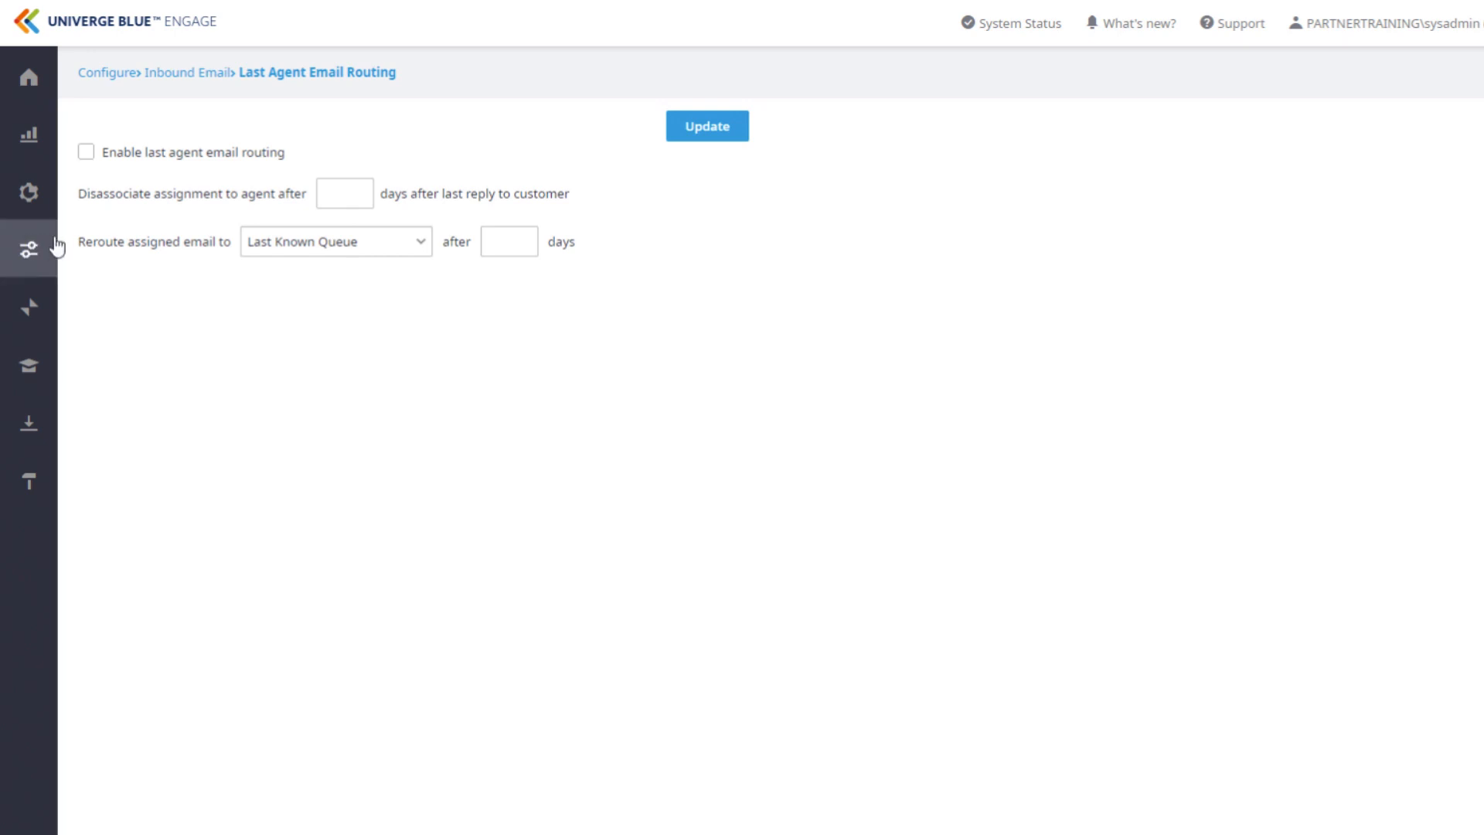
click(86, 155)
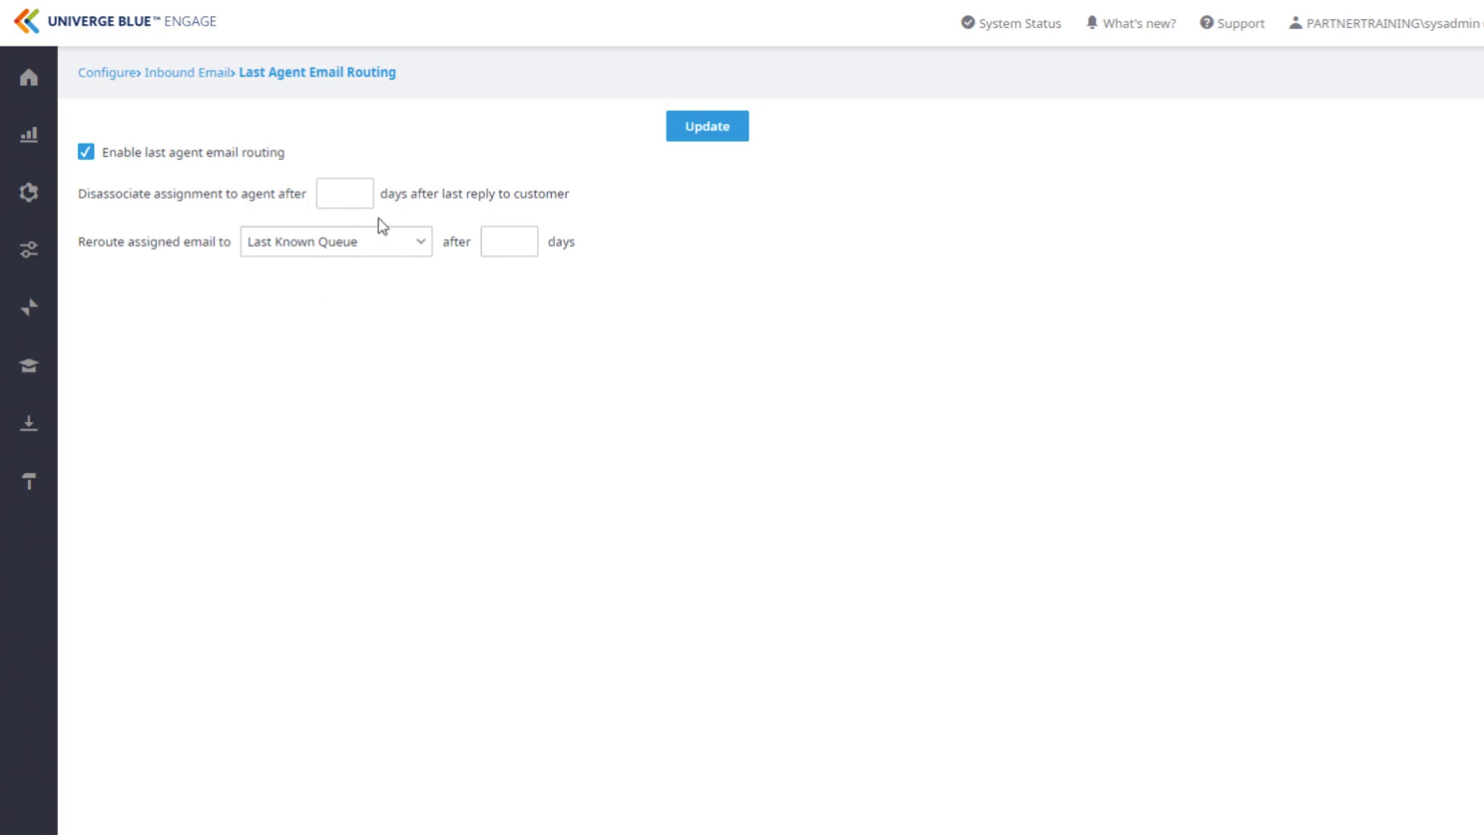
click(365, 195)
text(5)
- Set assigned email to reroute to the Training queue and open the reroute delay in days for editing
click(424, 245)
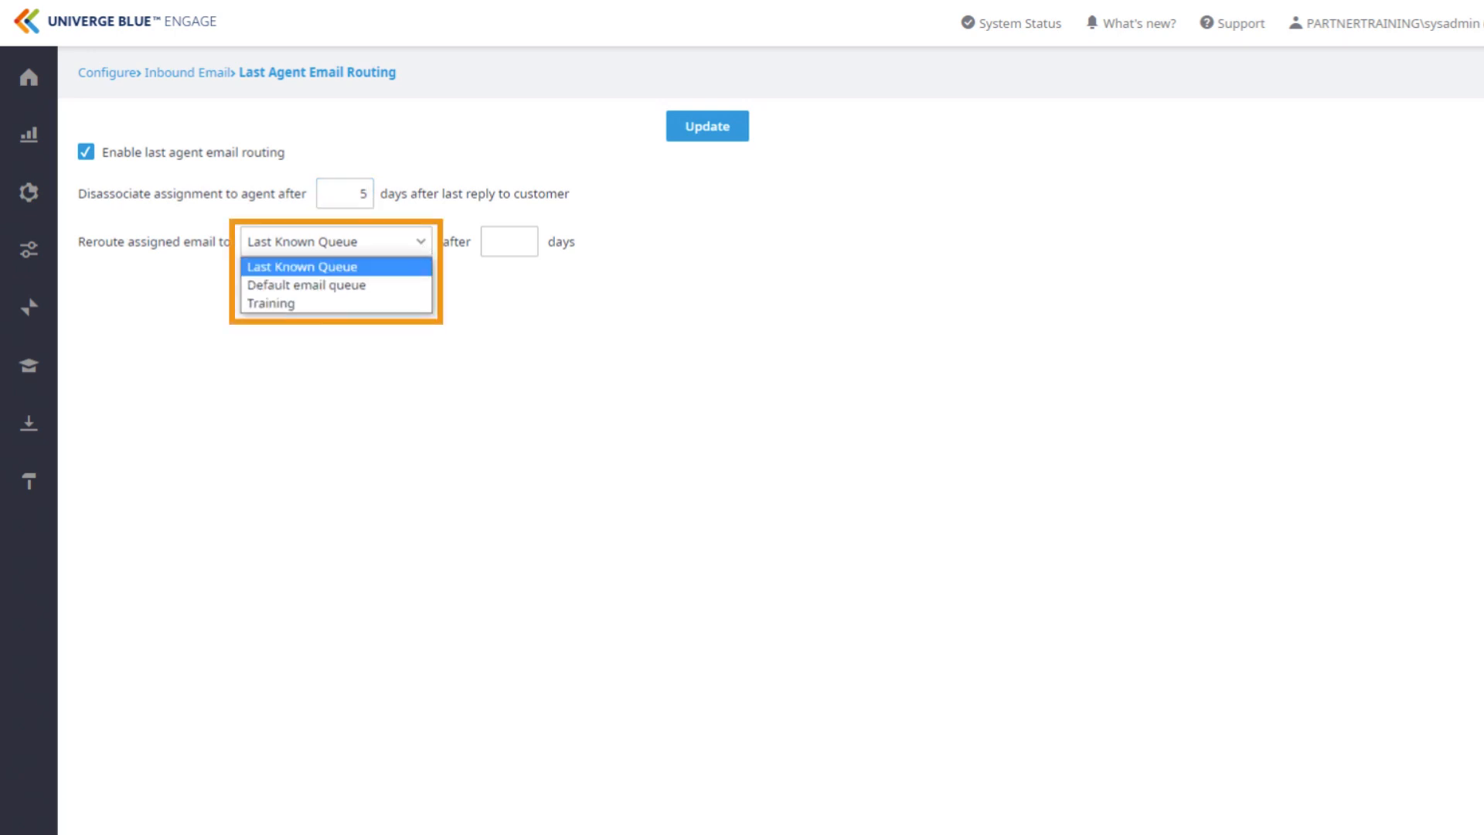
key(Down)
key(Down)
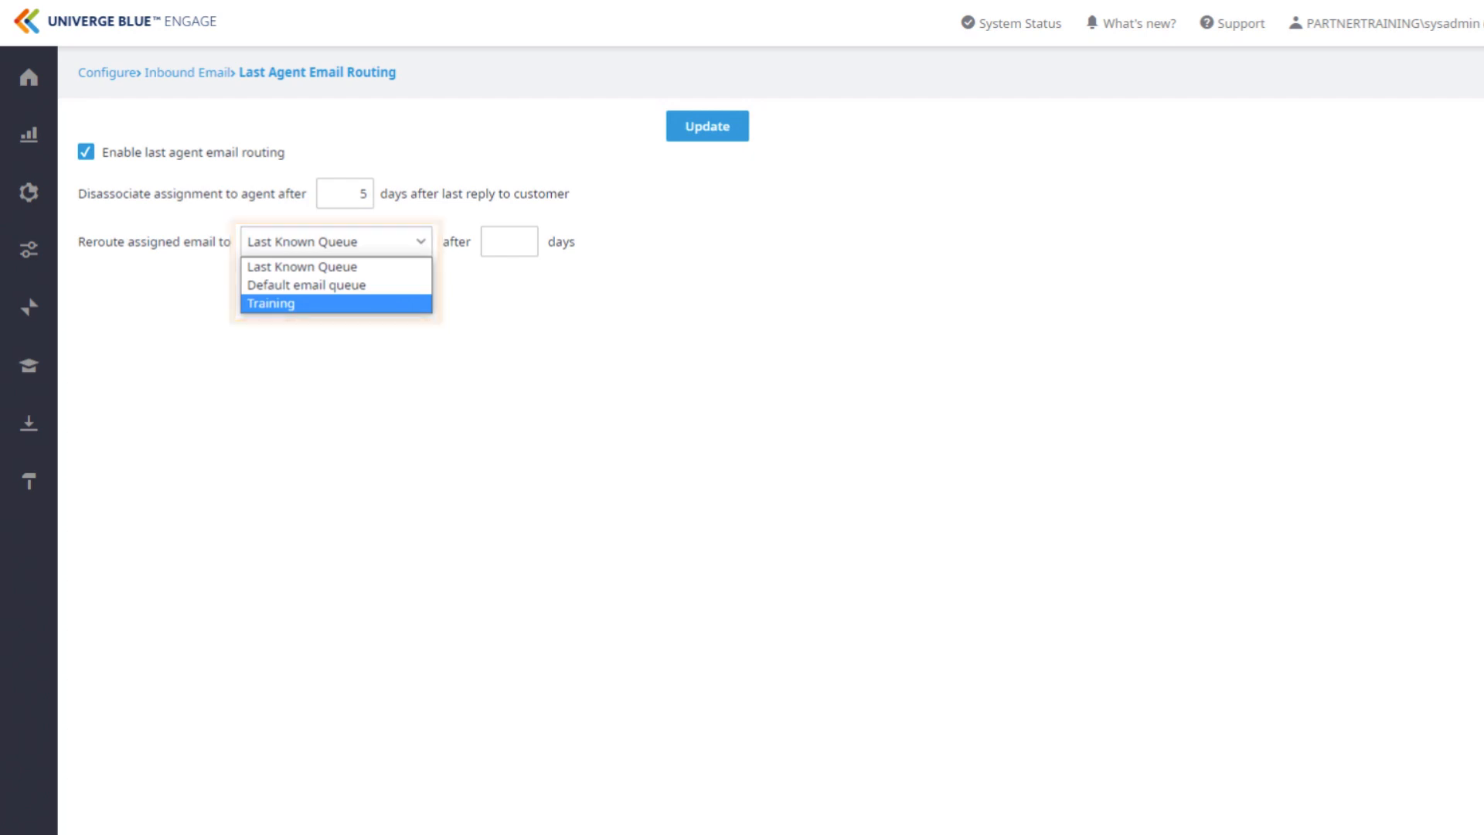
key(Return)
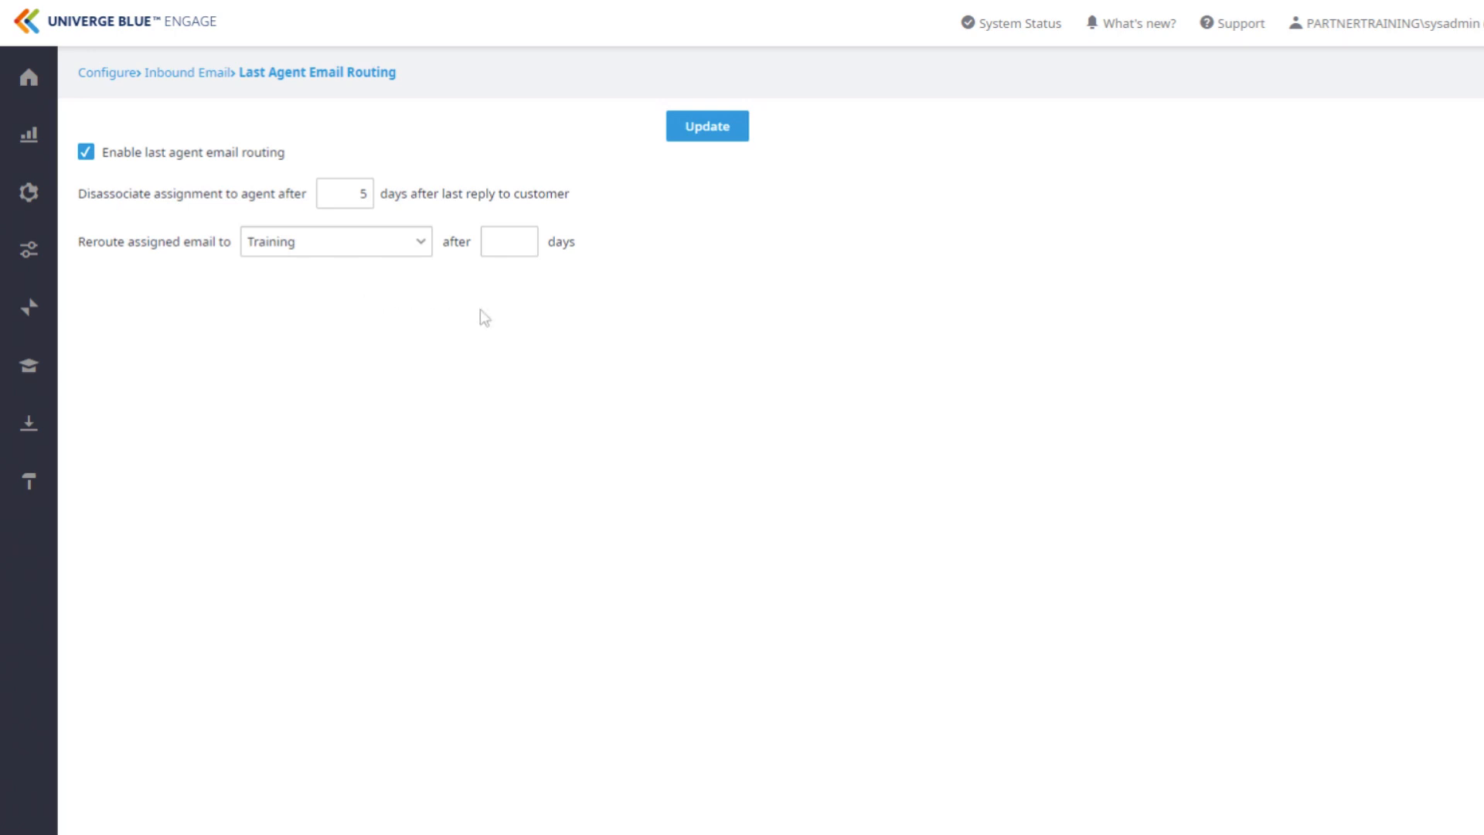
click(533, 246)
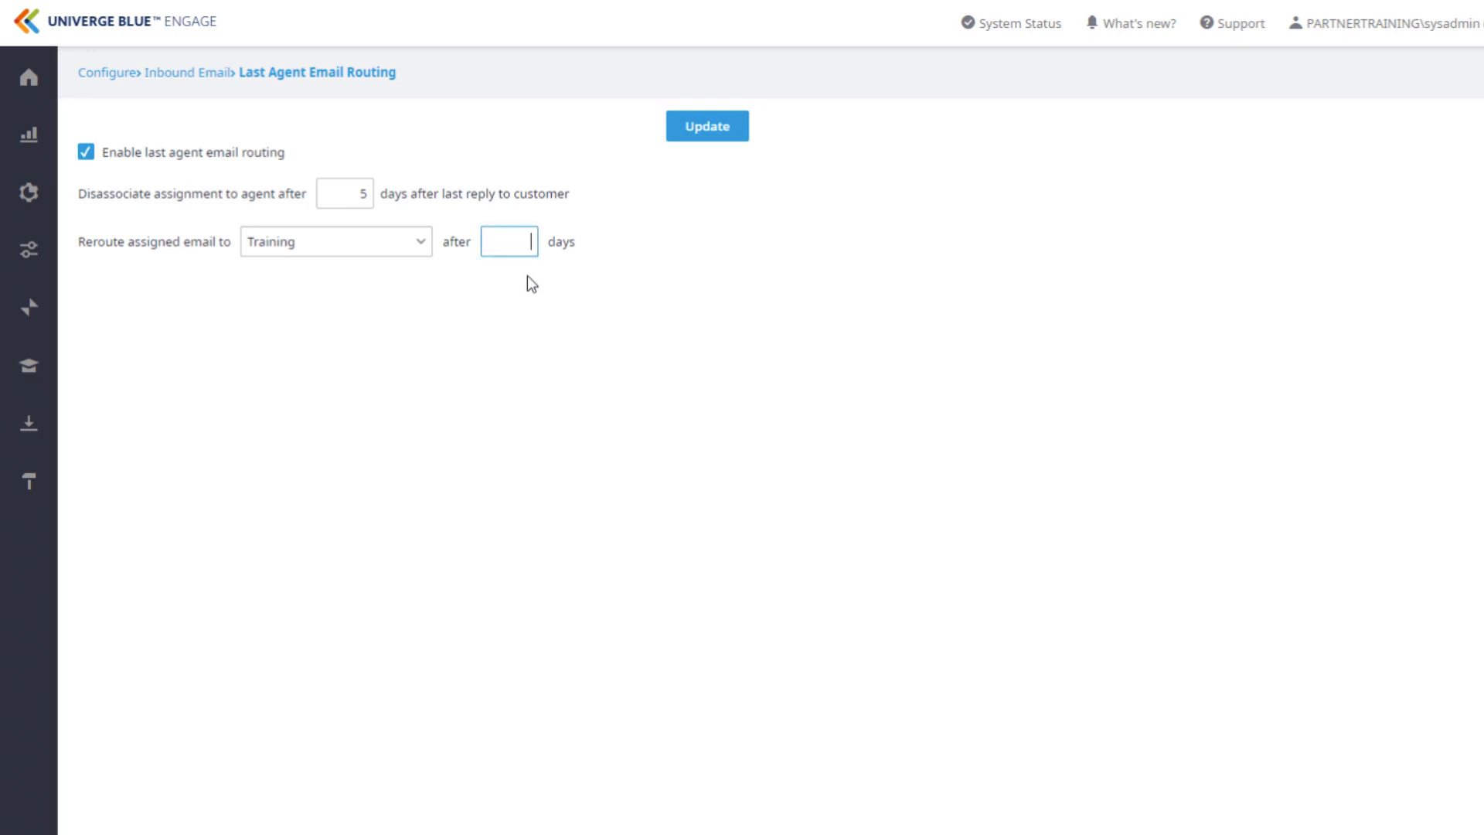